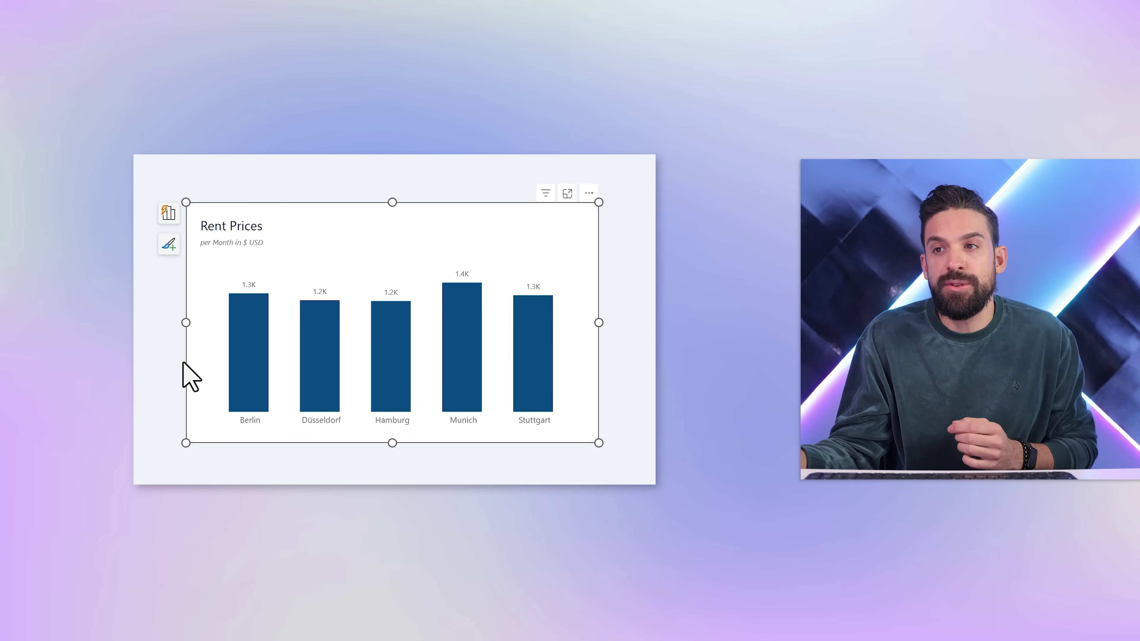
- Expand the Rent Prices chart's Error bars settings and check the Series list, which offers only Rent Price Avg
mouse_move(261, 327)
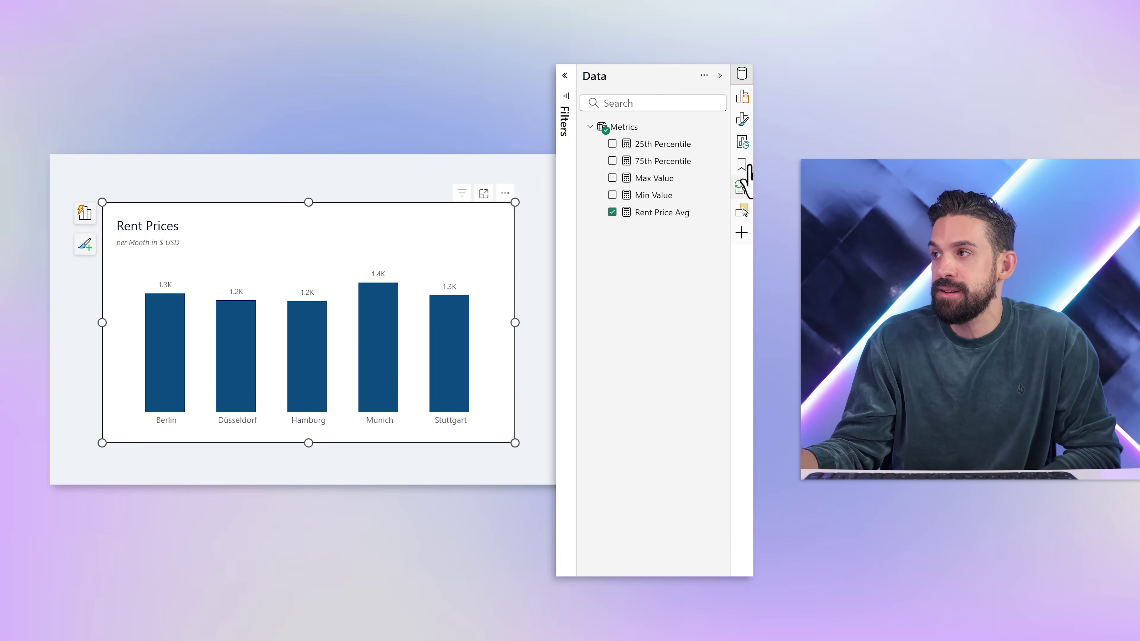
click(741, 125)
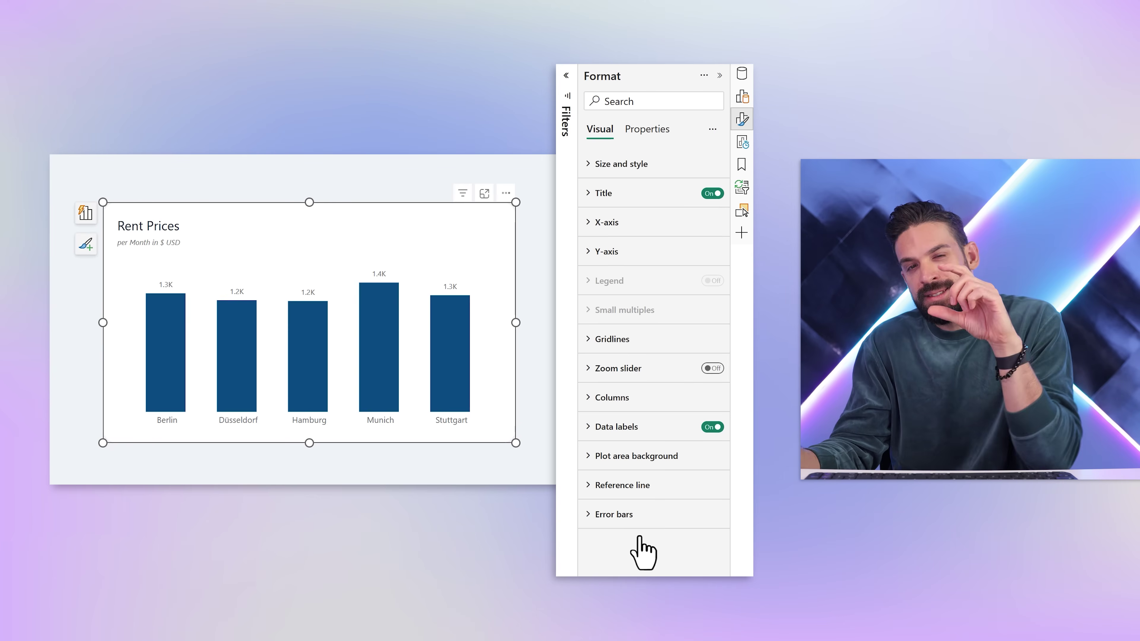
click(634, 520)
scroll(638, 534, down, 5)
click(677, 373)
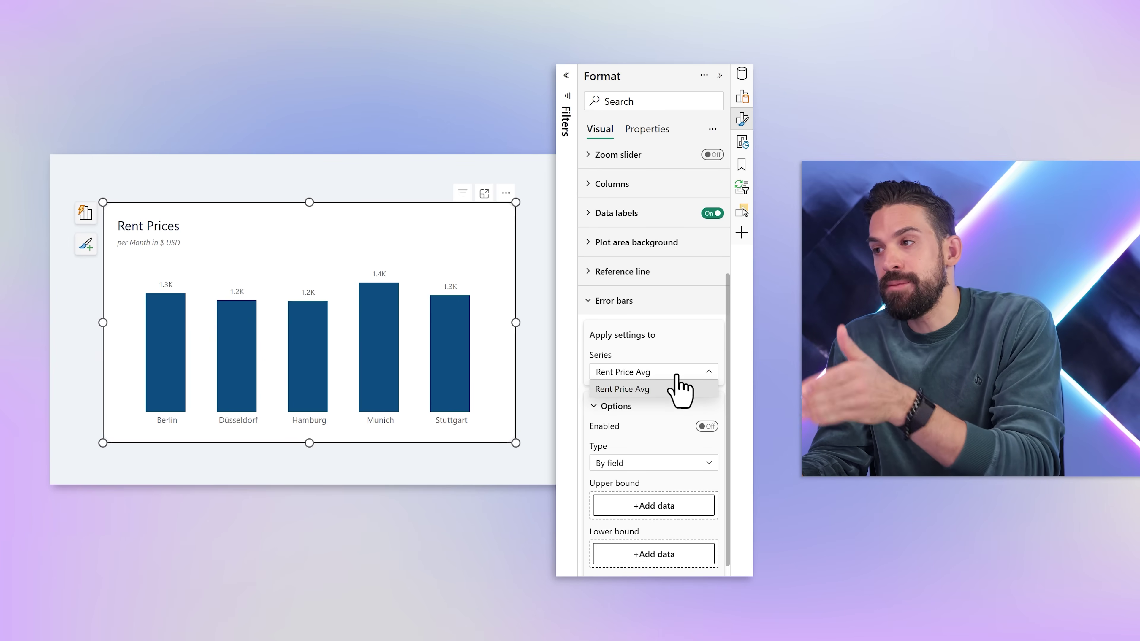
click(673, 417)
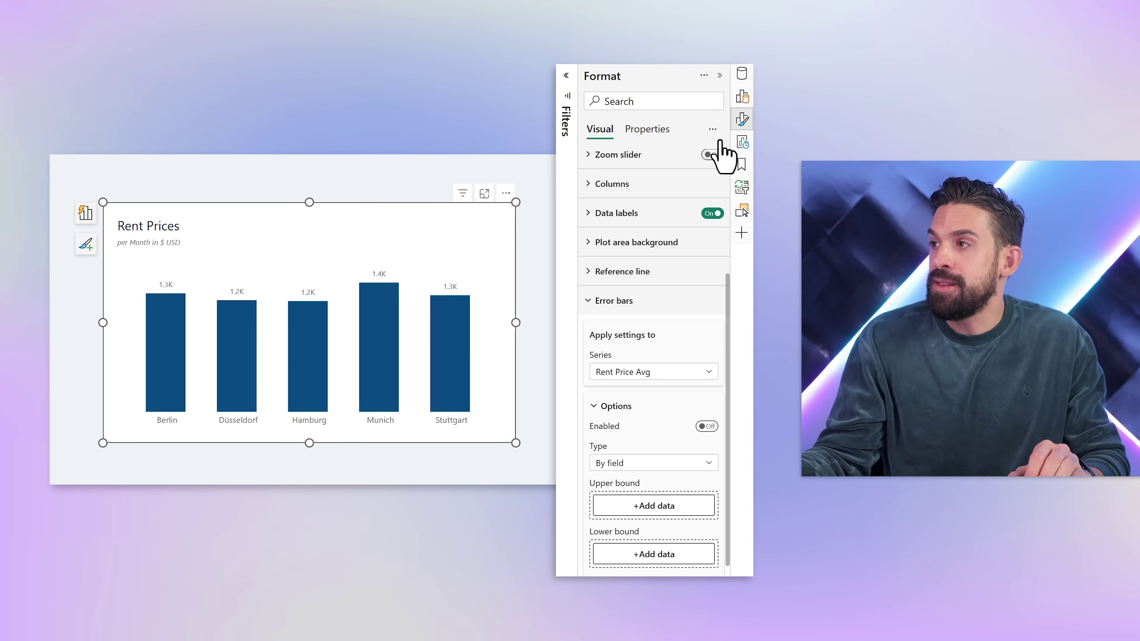
- Create two new measures in the Metrics table, Dummy1 and Dummy2
click(741, 74)
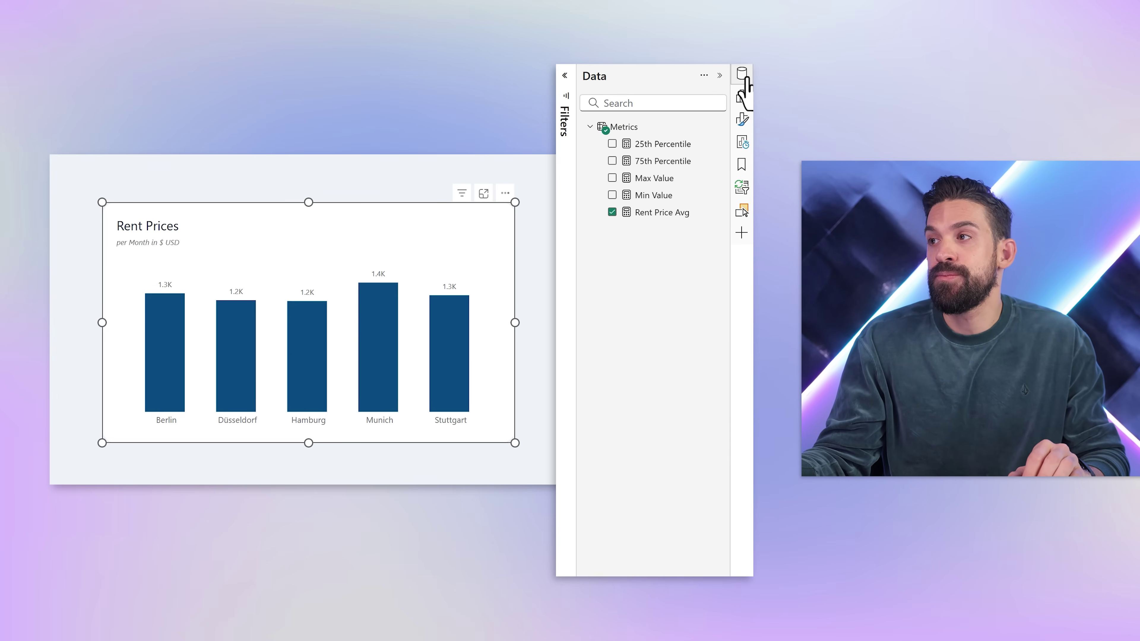
click(718, 127)
click(669, 158)
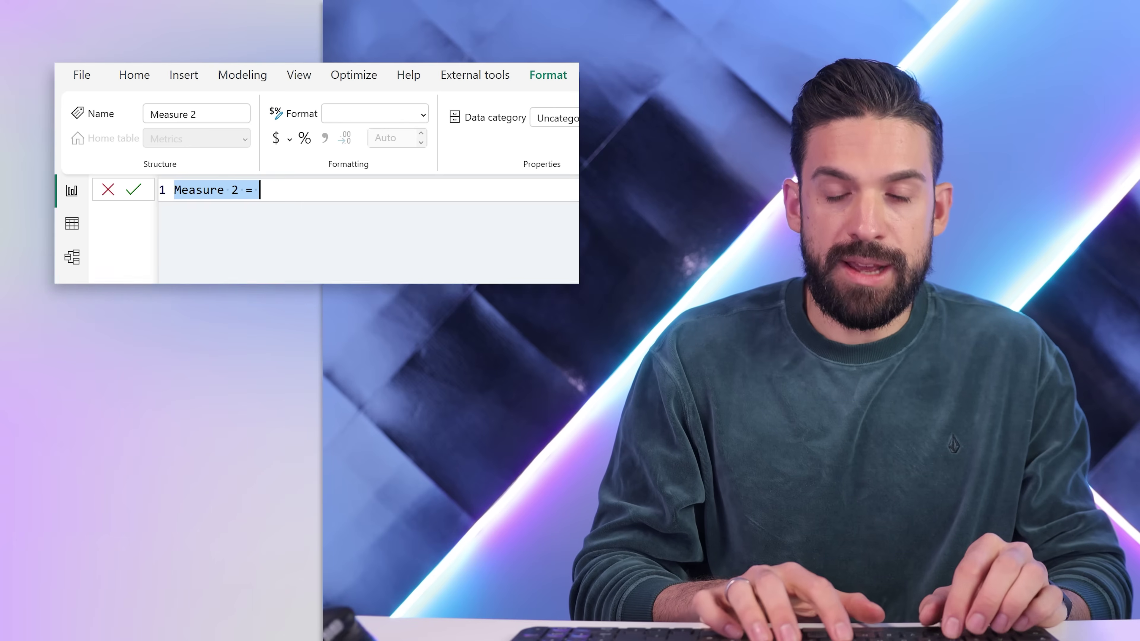
text(Dummy1 = 0)
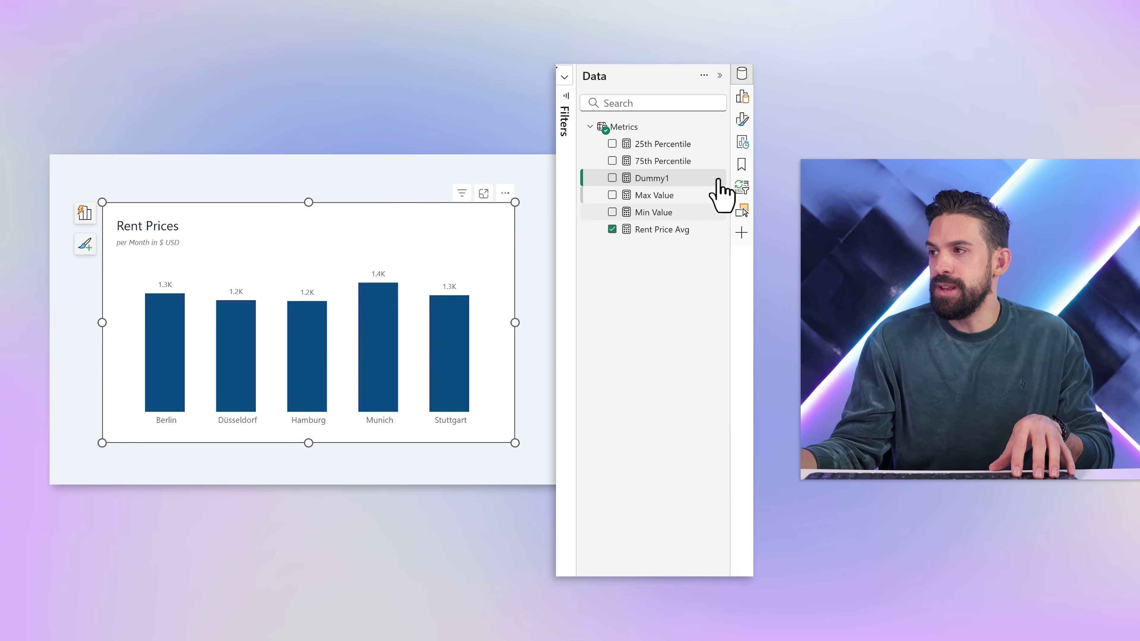
click(718, 177)
click(679, 223)
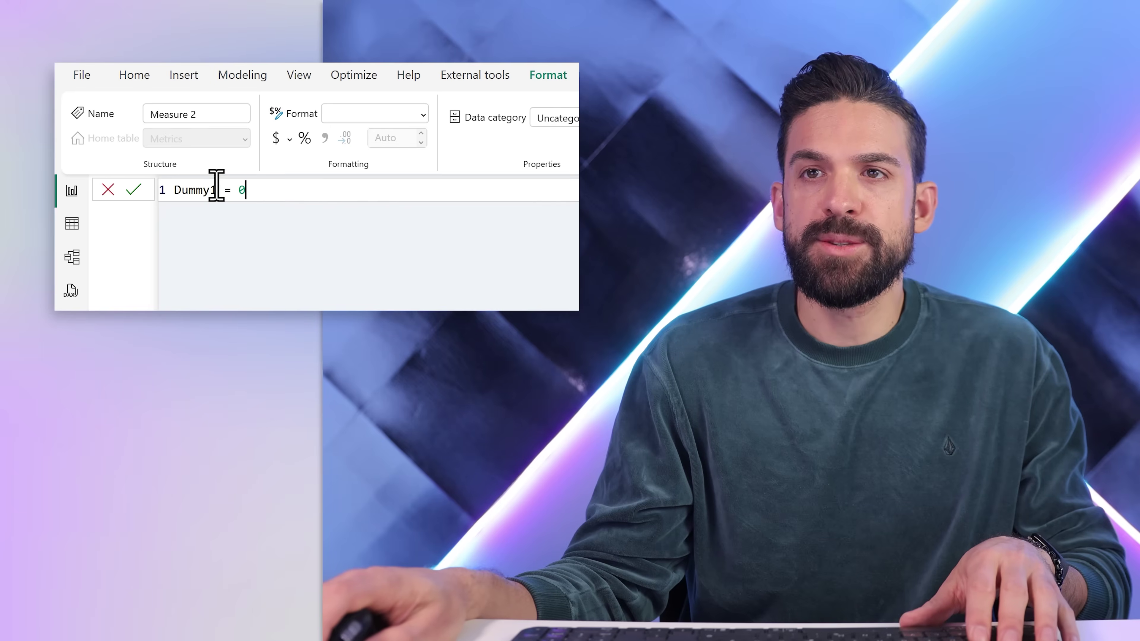
click(216, 189)
text(2)
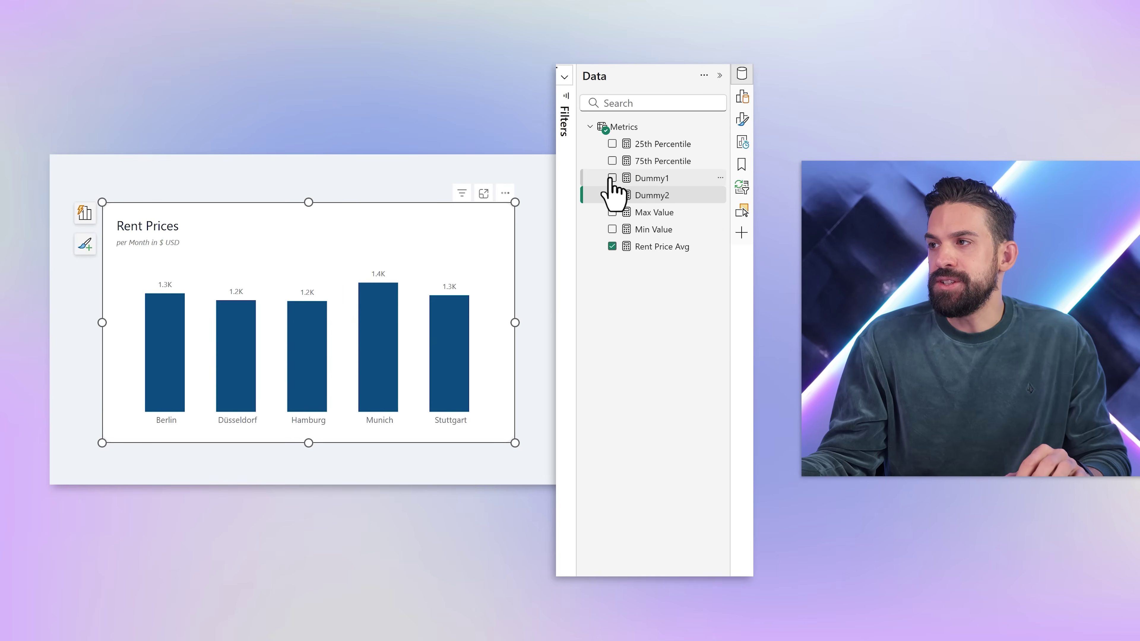
- Add Dummy1 and Dummy2 to the Rent Prices chart beside Rent Price Avg, then reselect the chart
click(611, 178)
click(612, 195)
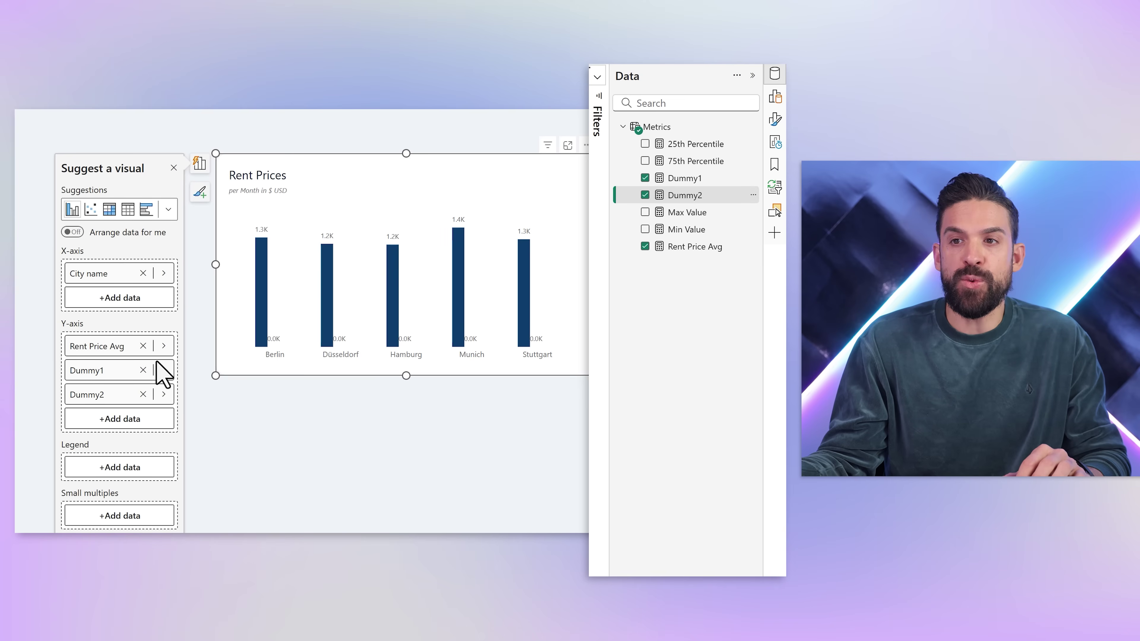
drag(90, 345, 96, 395)
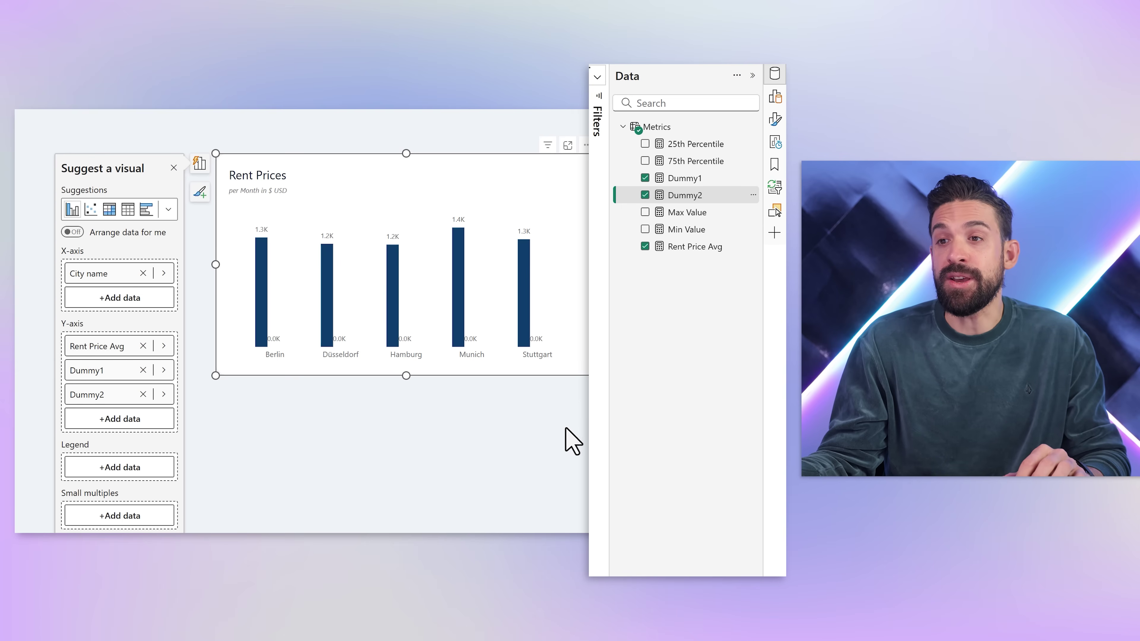
click(409, 417)
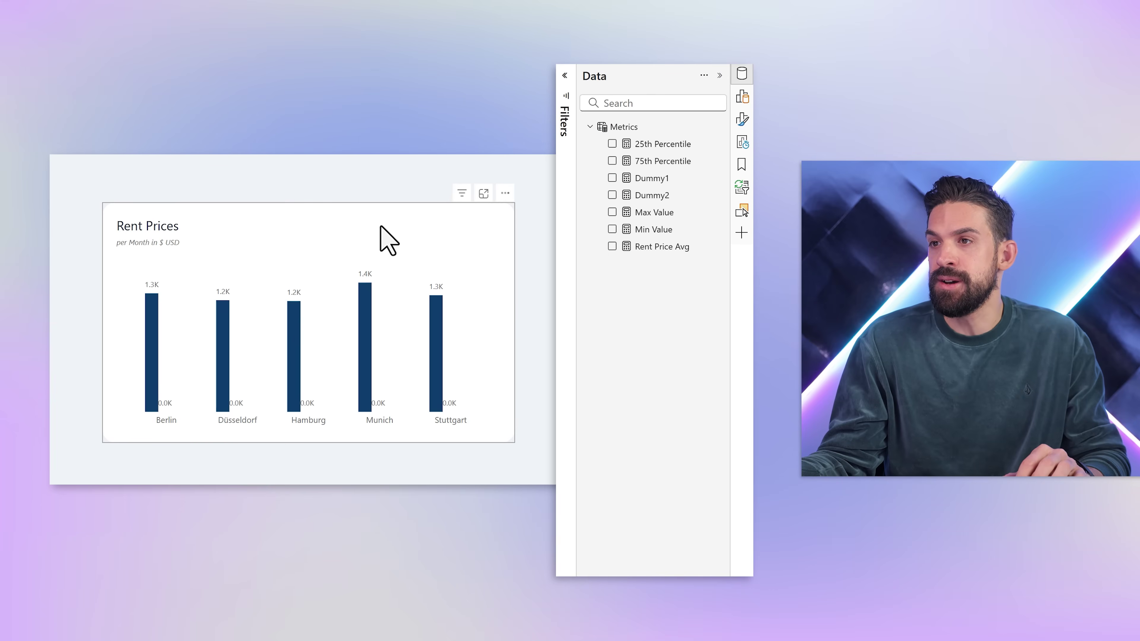
click(387, 240)
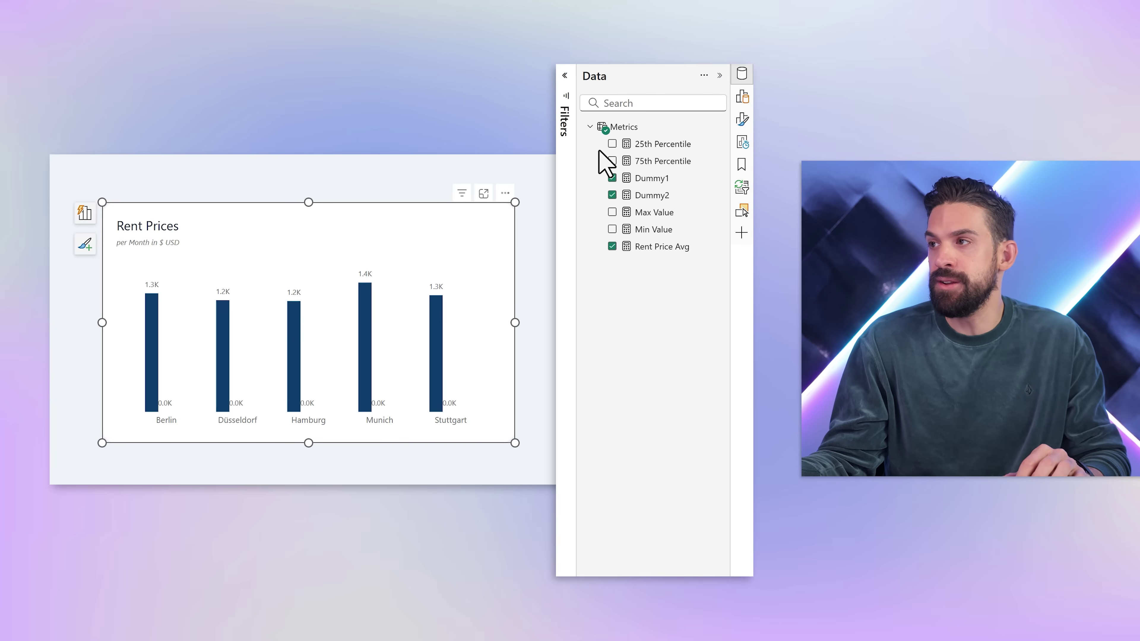
- Increase the columns' Space between series from 0 % to 100 % so each city shows one wide bar
click(741, 119)
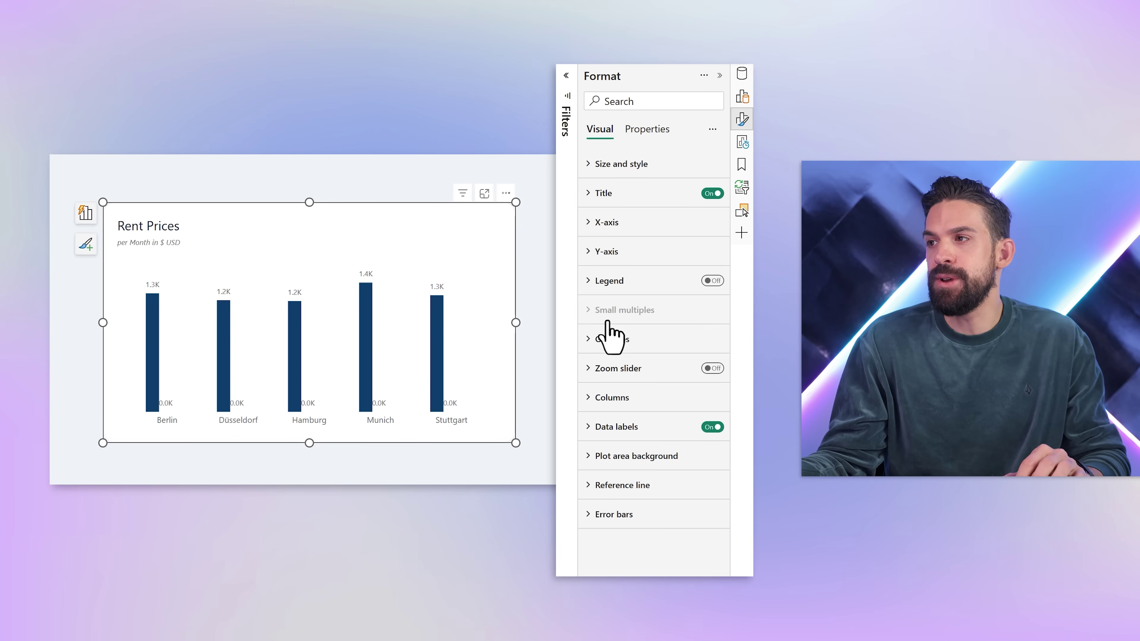
click(619, 397)
scroll(633, 443, down, 3)
click(621, 494)
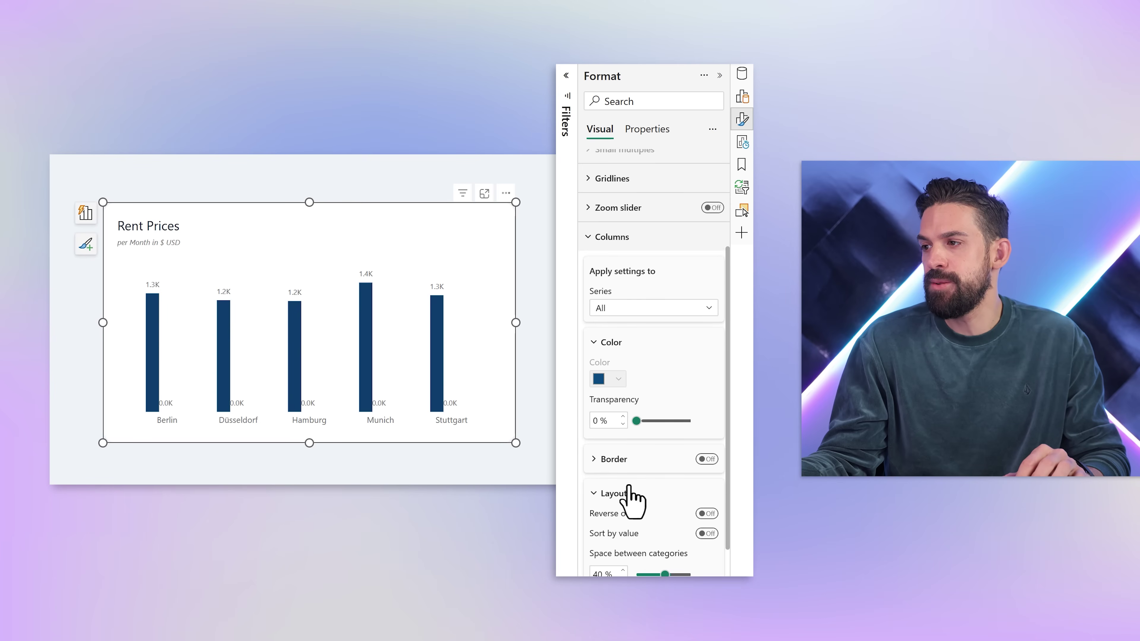
scroll(631, 494, down, 3)
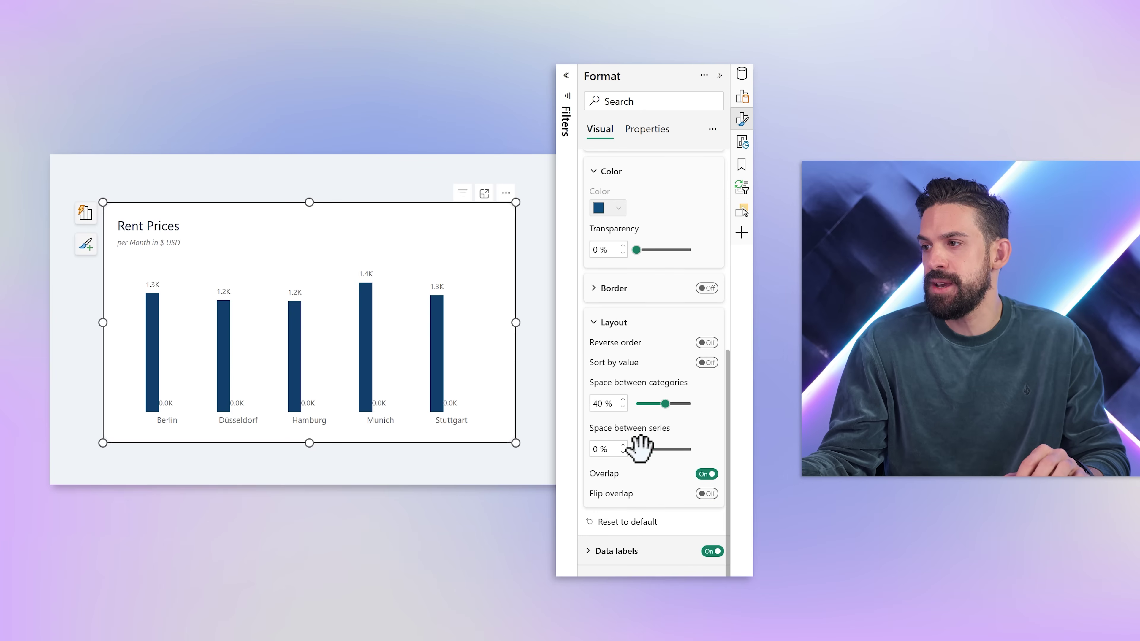
drag(639, 449, 699, 444)
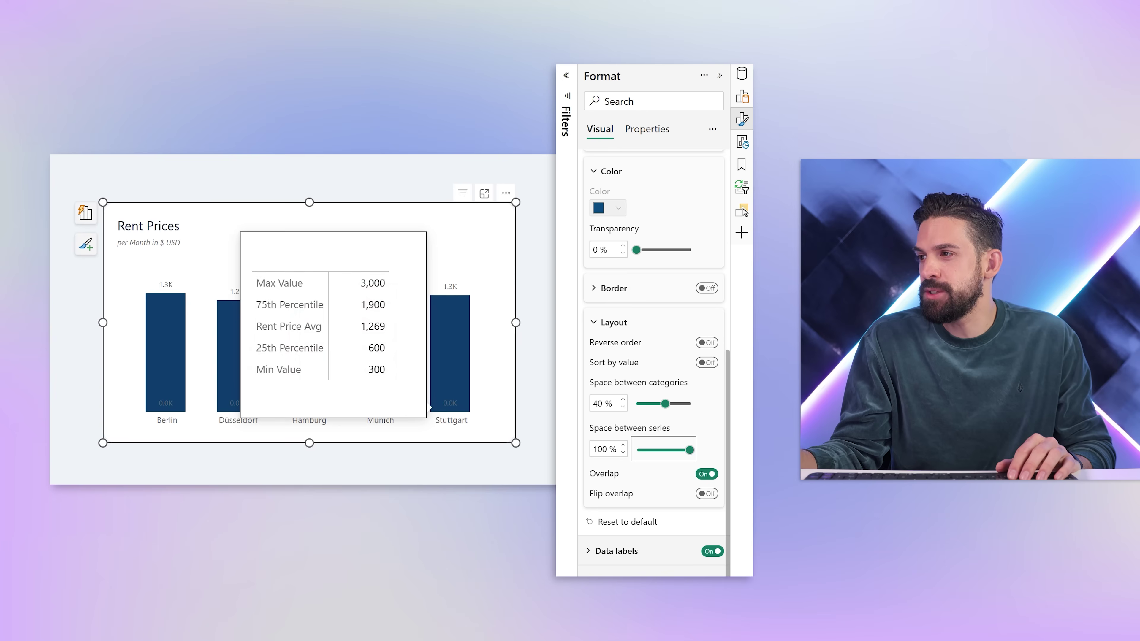
click(613, 323)
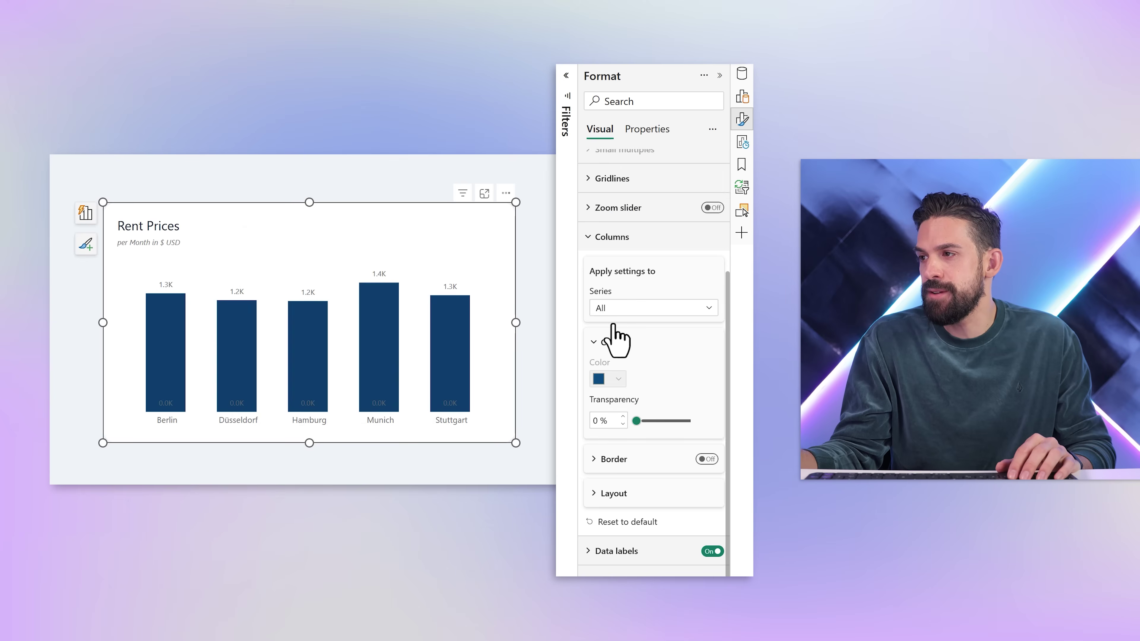
- Turn off data labels for the Dummy1 and Dummy2 series, removing the 0.0K labels
click(606, 238)
click(613, 427)
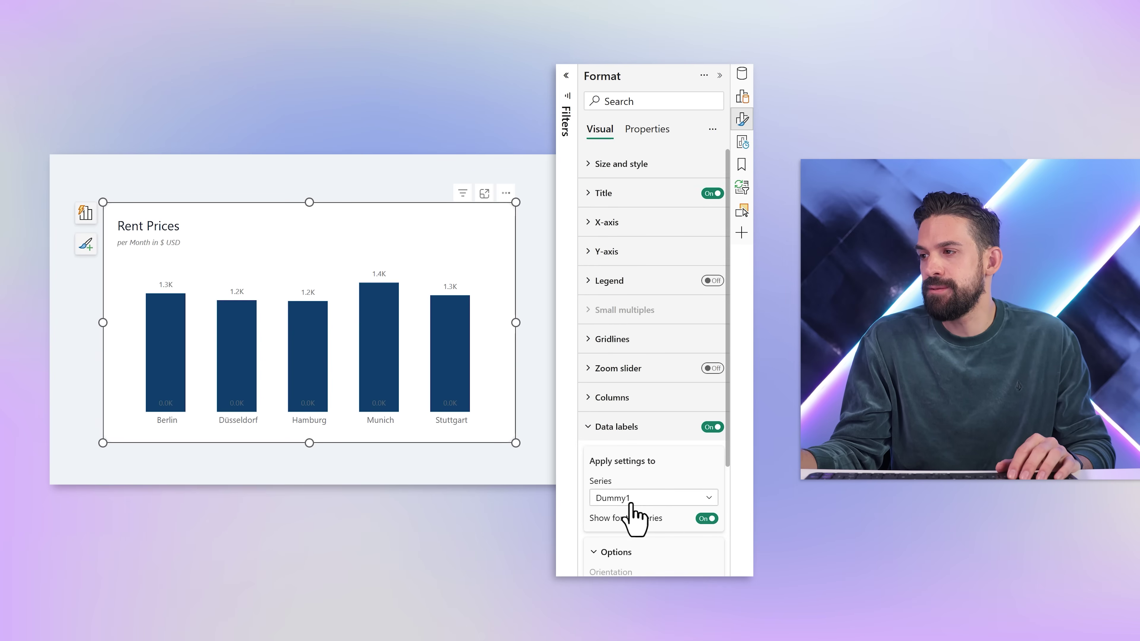
click(701, 521)
click(669, 502)
click(638, 565)
click(710, 520)
click(622, 429)
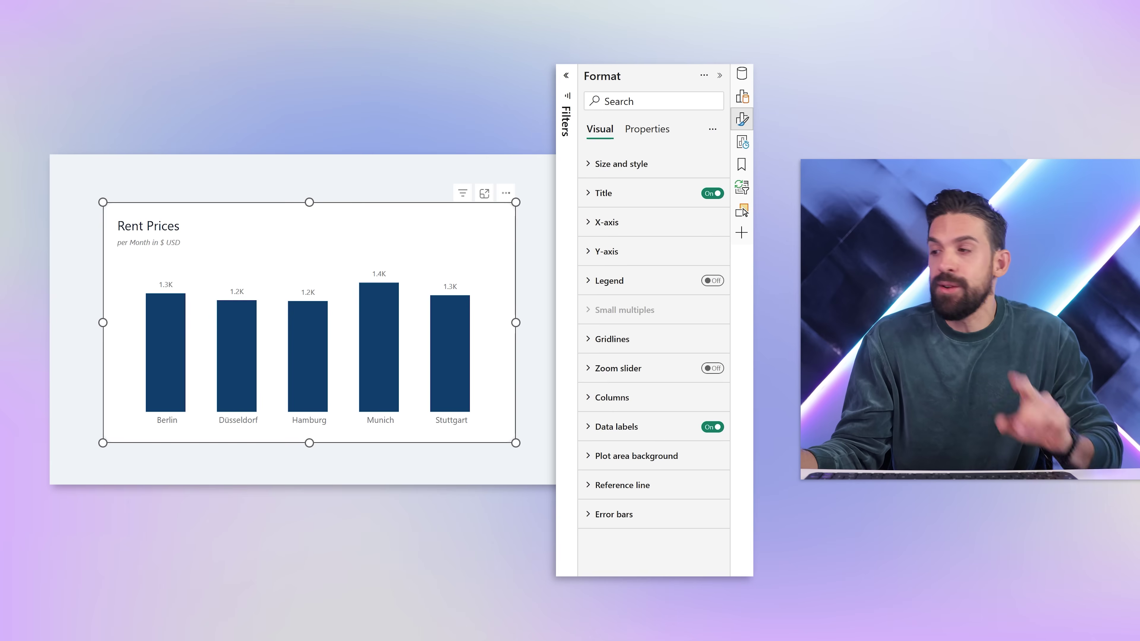
- Enable Dummy1 error bars with Max Value as upper bound and Min Value as lower bound
click(621, 521)
scroll(631, 519, down, 5)
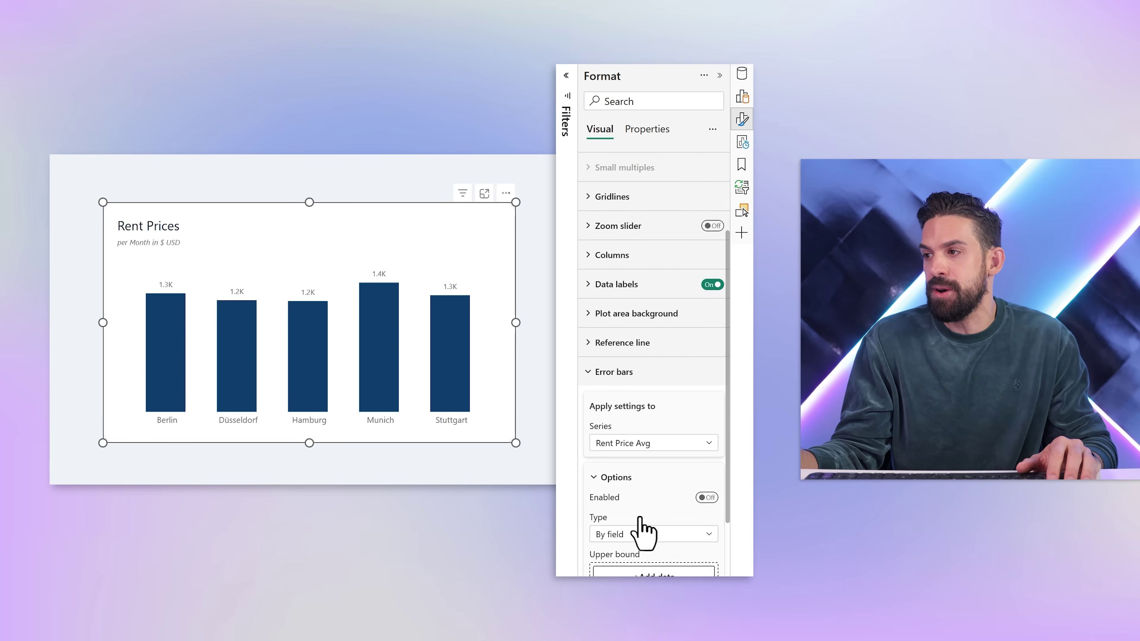
click(654, 372)
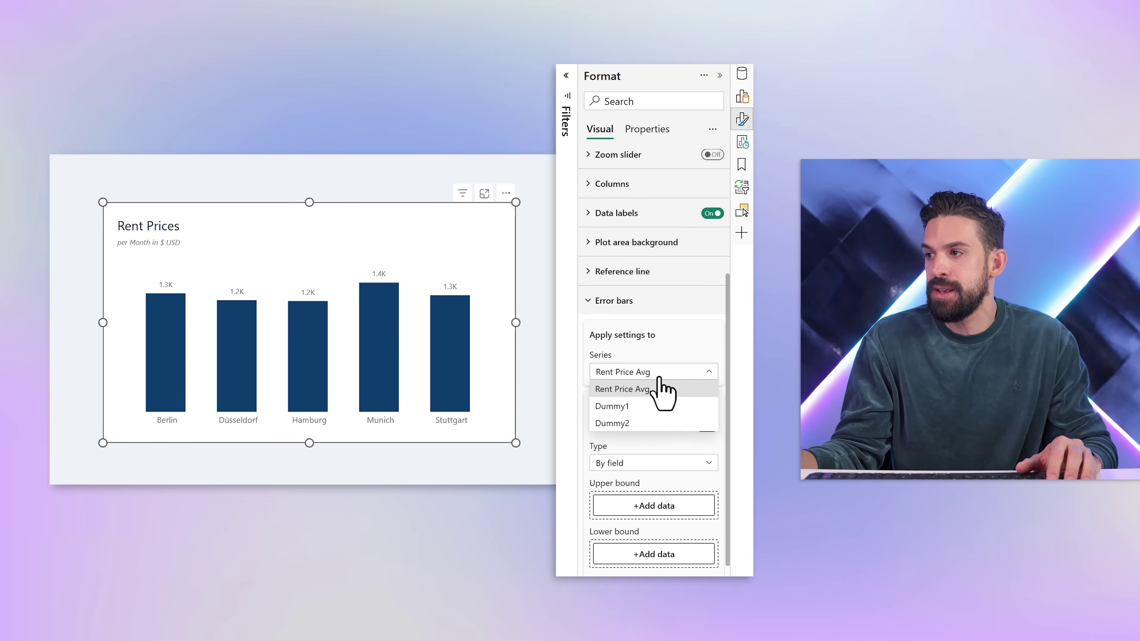
key(Escape)
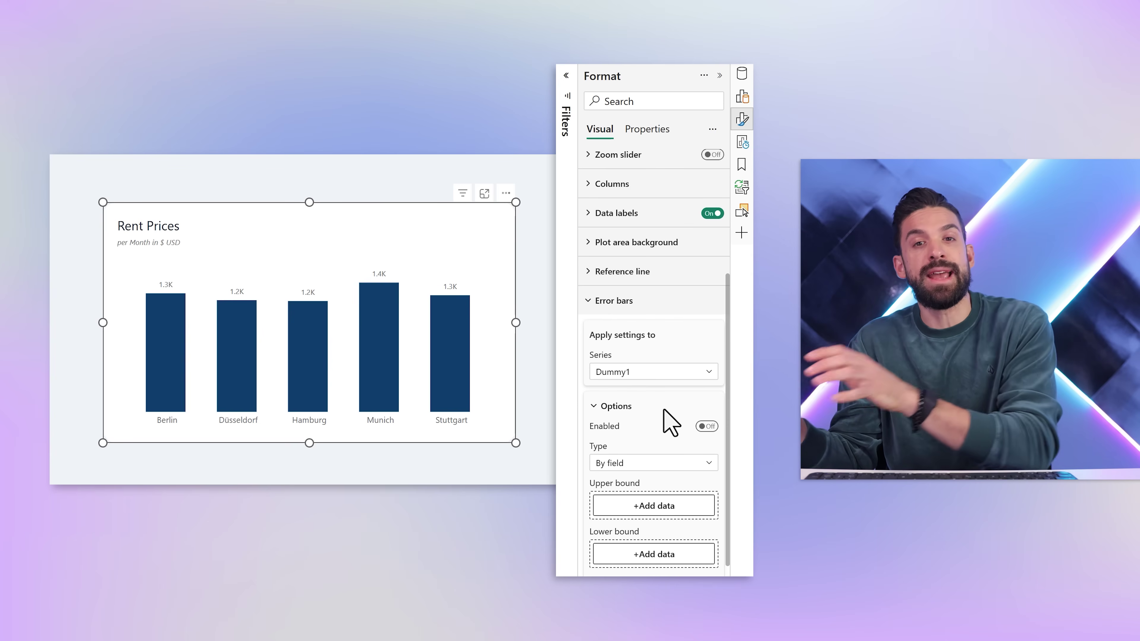
click(707, 427)
scroll(646, 451, down, 2)
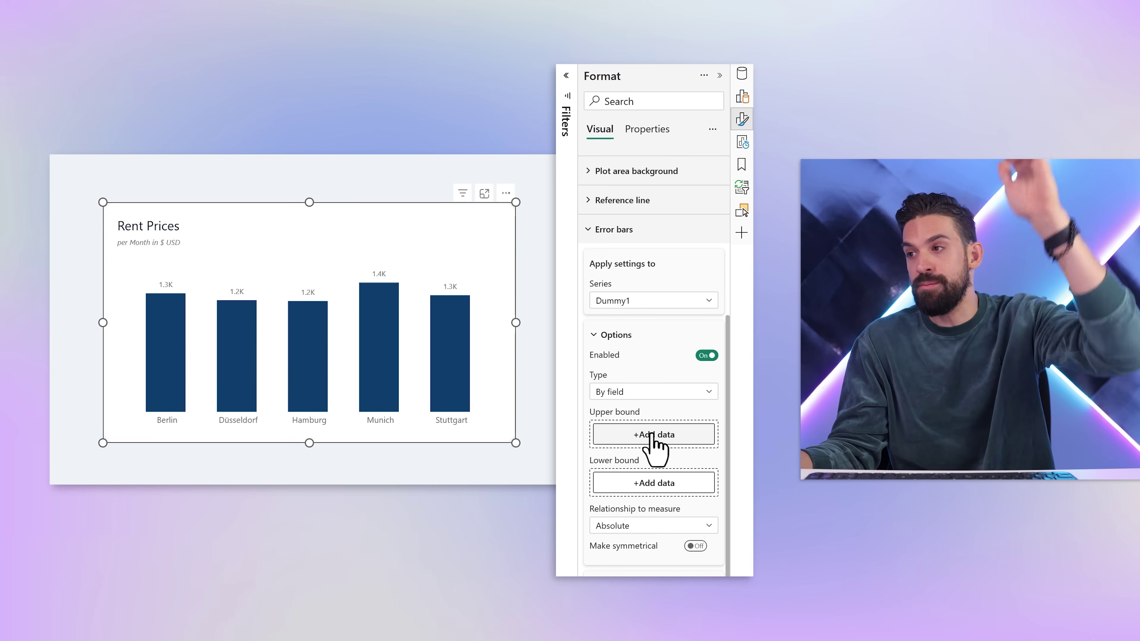
click(664, 434)
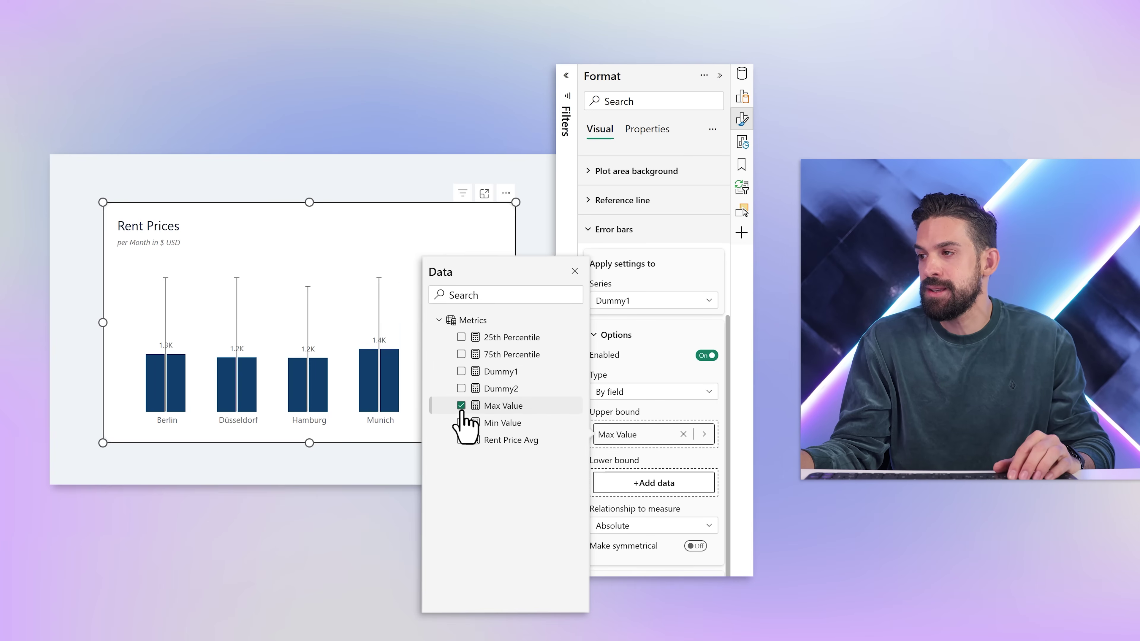
click(636, 484)
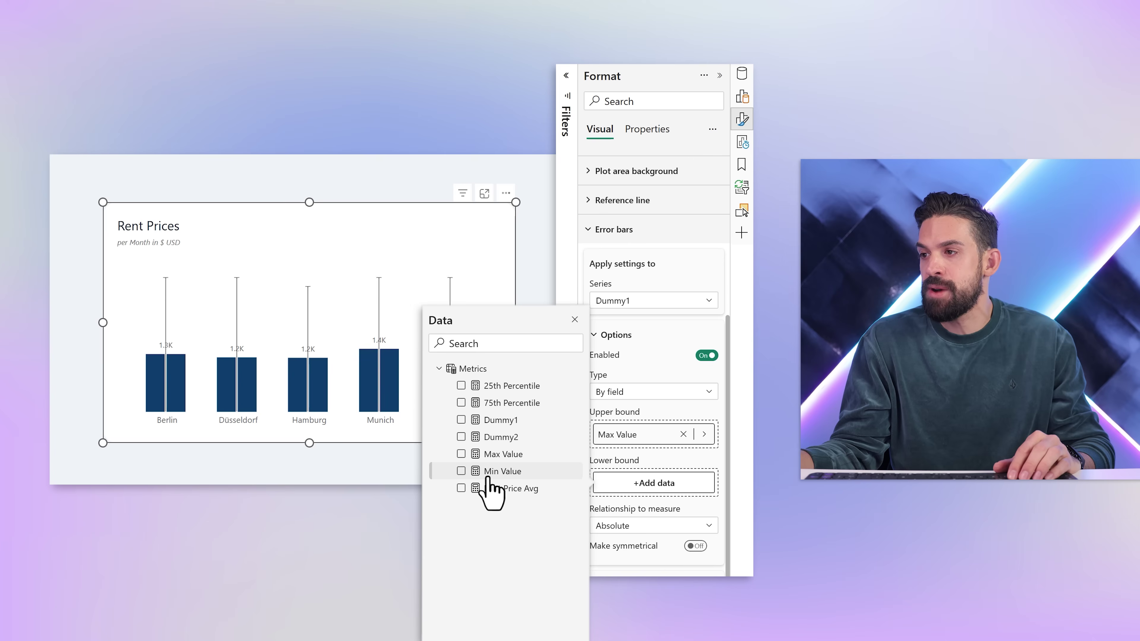
click(462, 471)
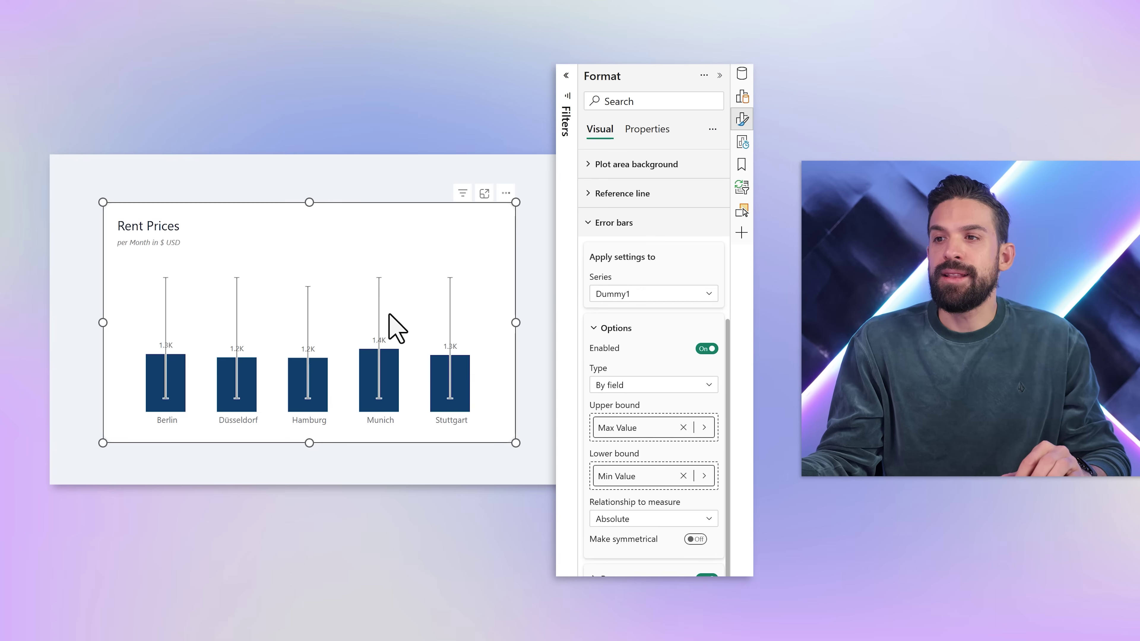
scroll(718, 539, down, 3)
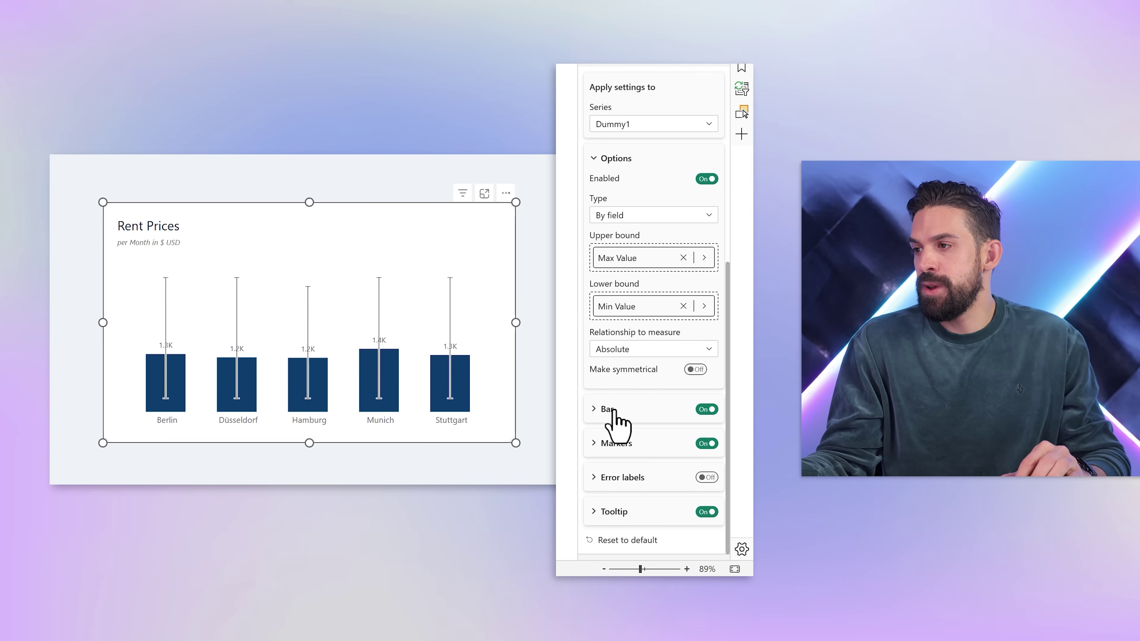
- Colour the Dummy1 error bars light grey
click(614, 411)
scroll(658, 449, down, 2)
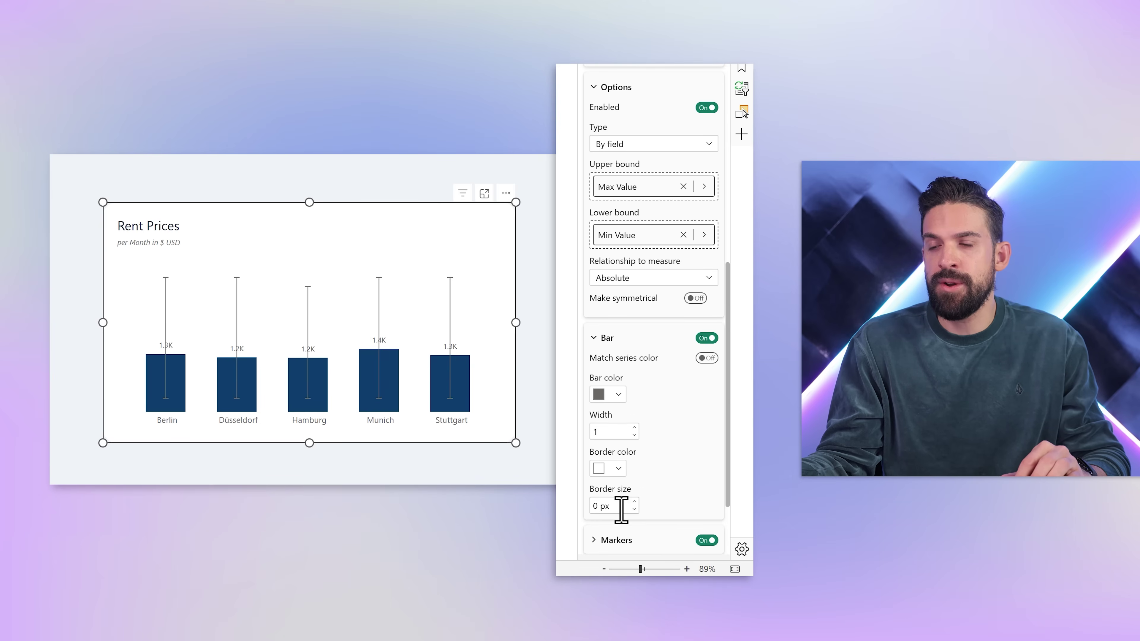
click(604, 396)
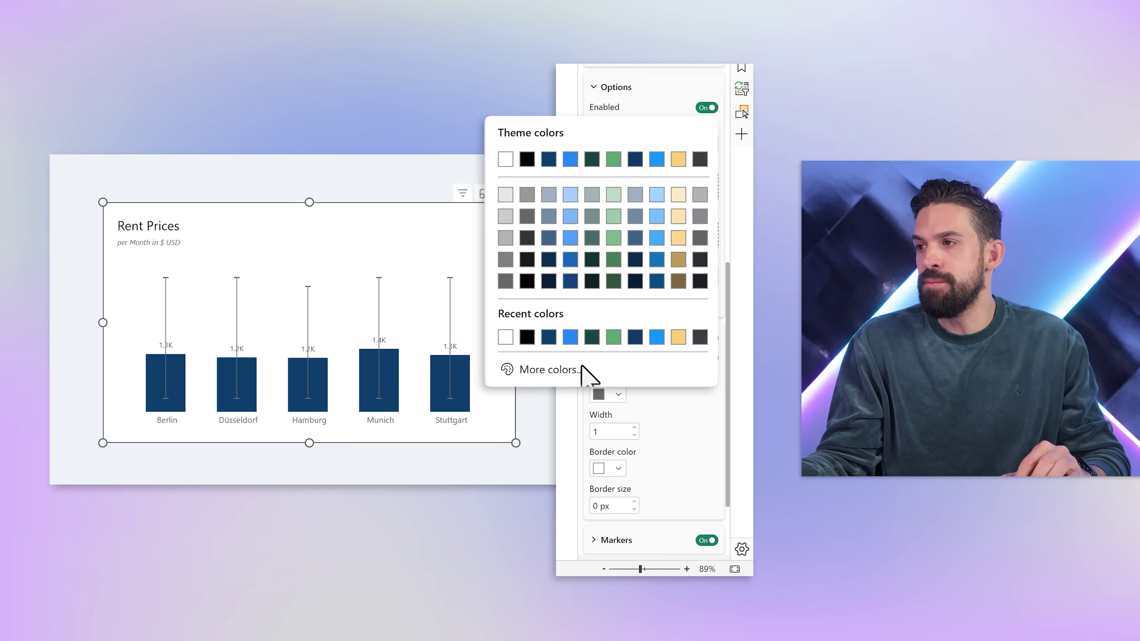
click(505, 239)
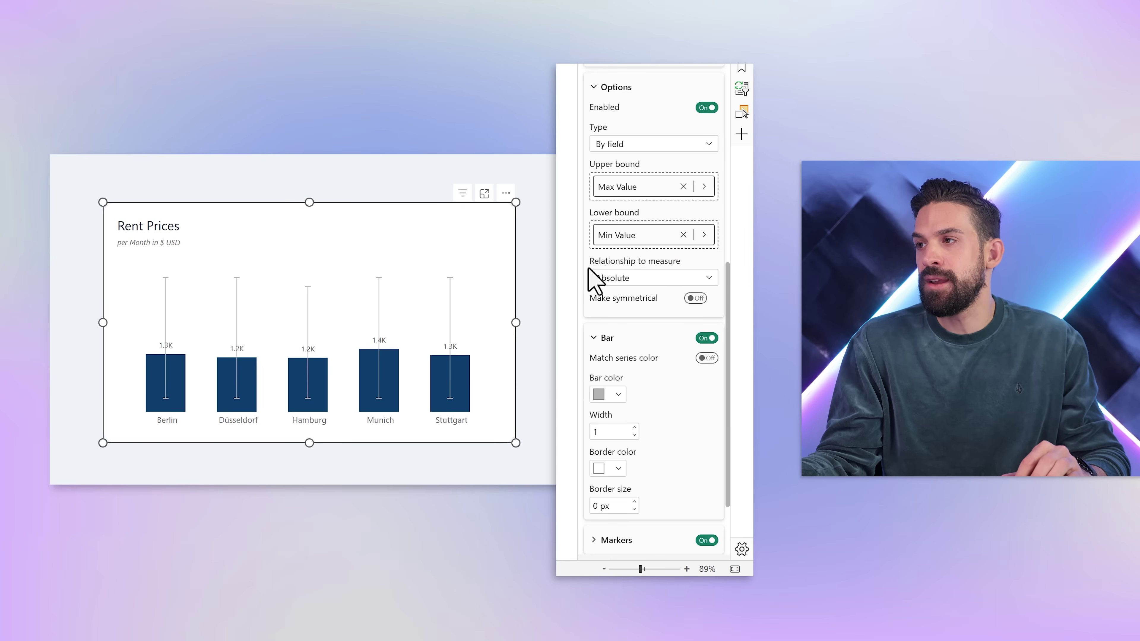
scroll(593, 282, up, 3)
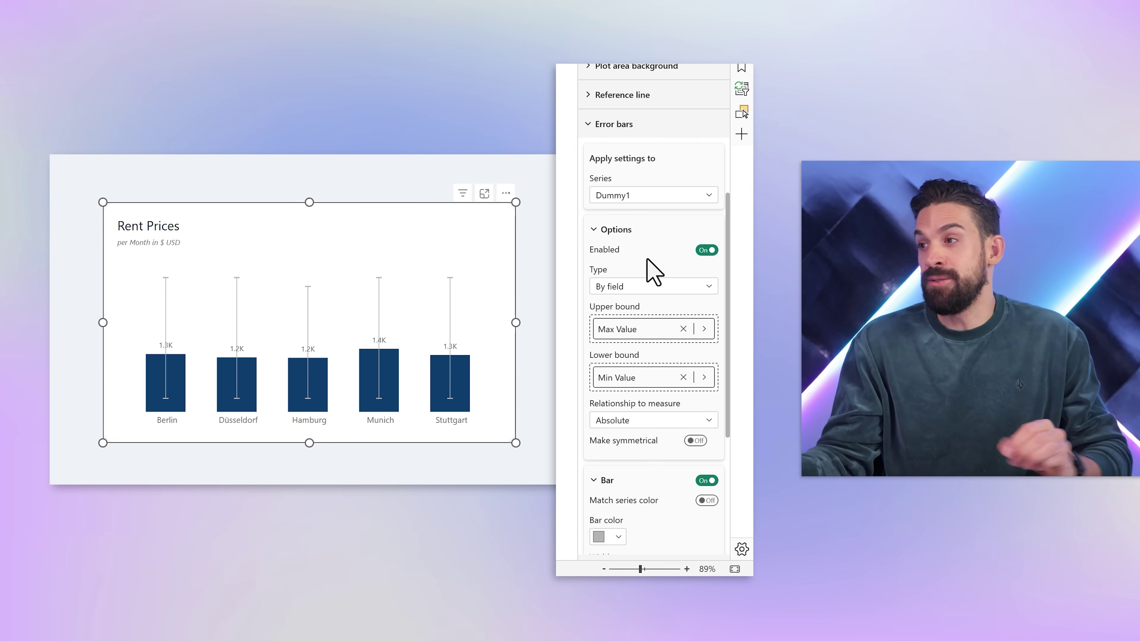
- Switch error bars to Dummy2, enable them, and set 25th Percentile as the lower bound
click(641, 205)
click(631, 246)
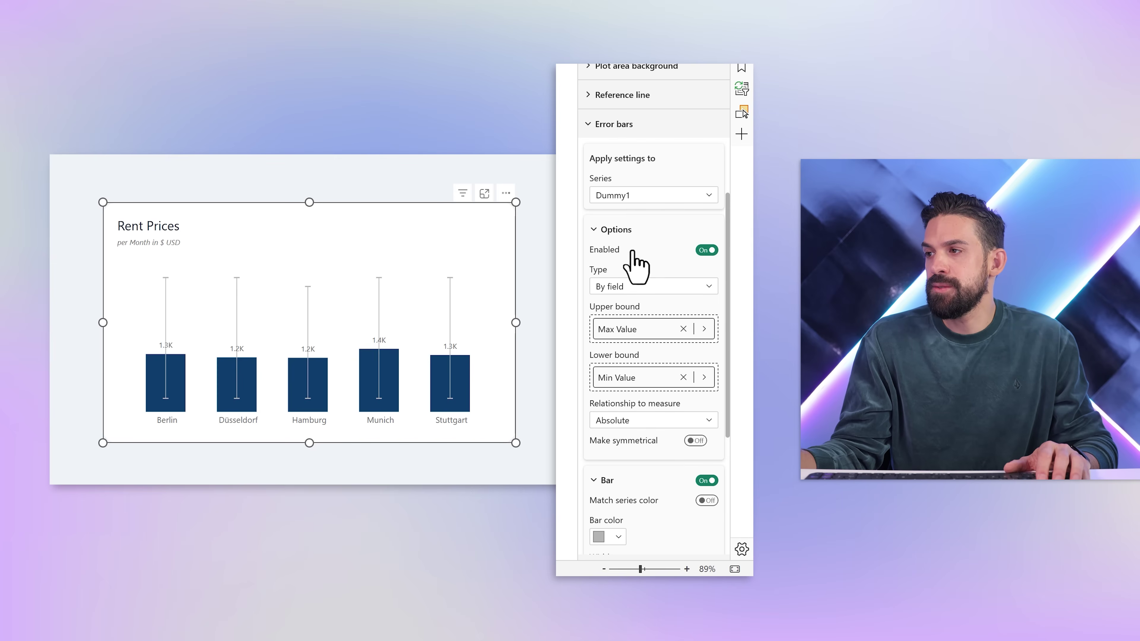
click(708, 250)
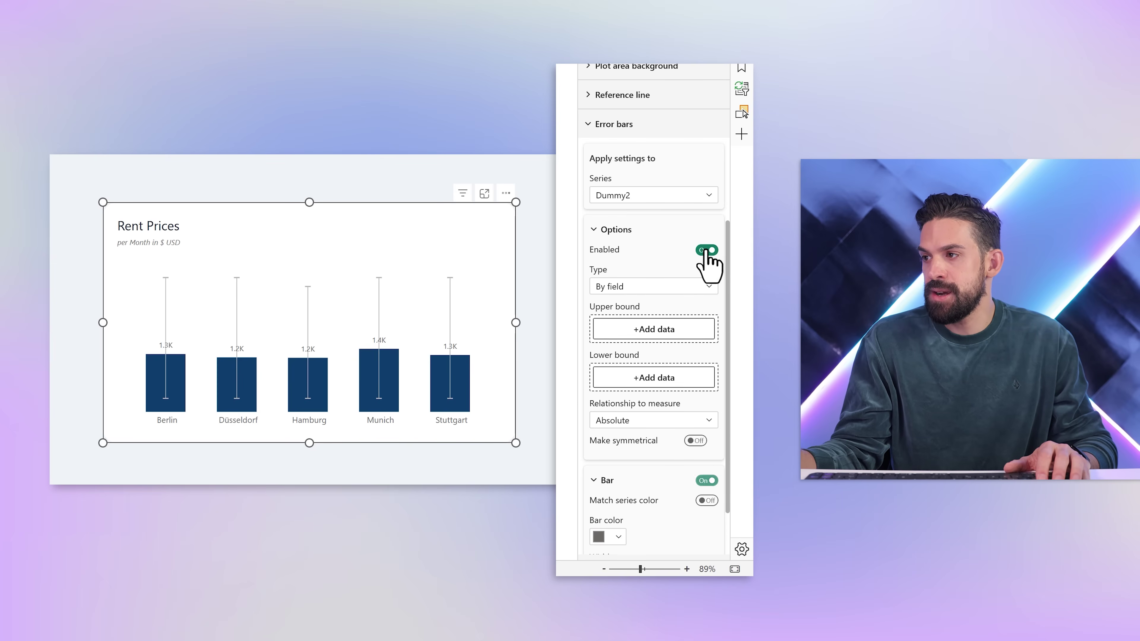
click(658, 376)
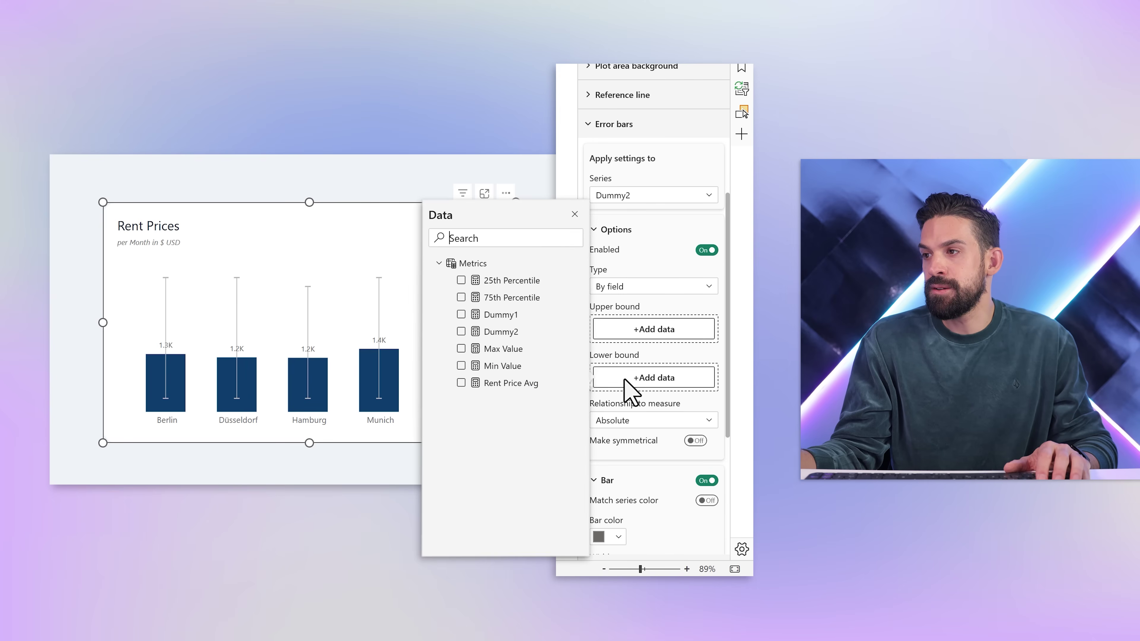
click(461, 280)
- Set Dummy2's upper bound to 75th Percentile and colour its error bars light blue
click(656, 330)
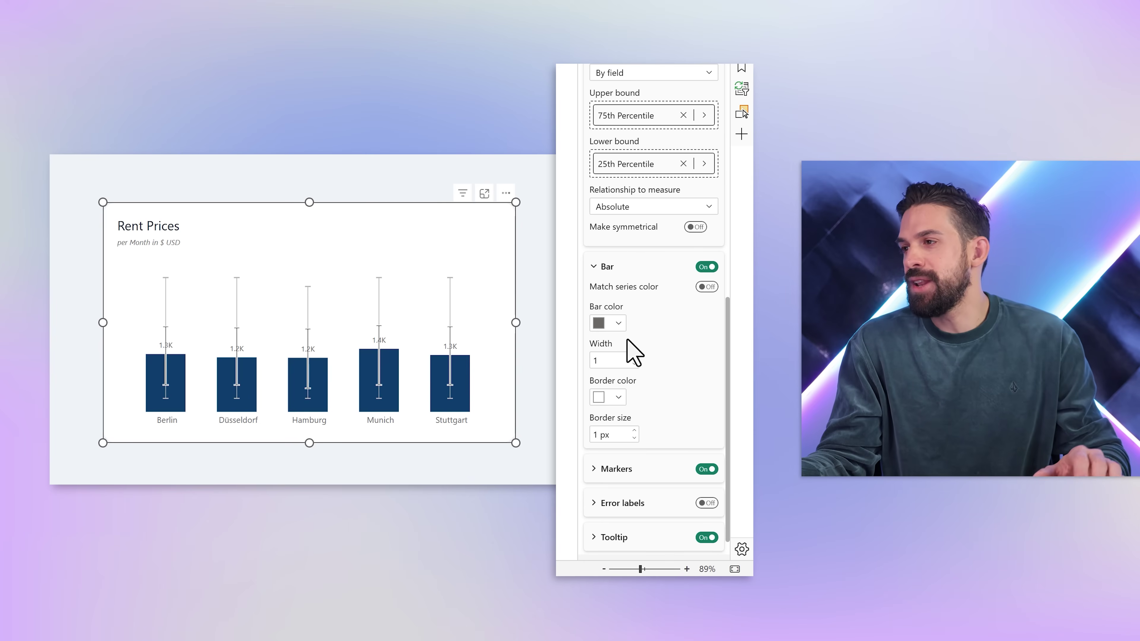
click(618, 324)
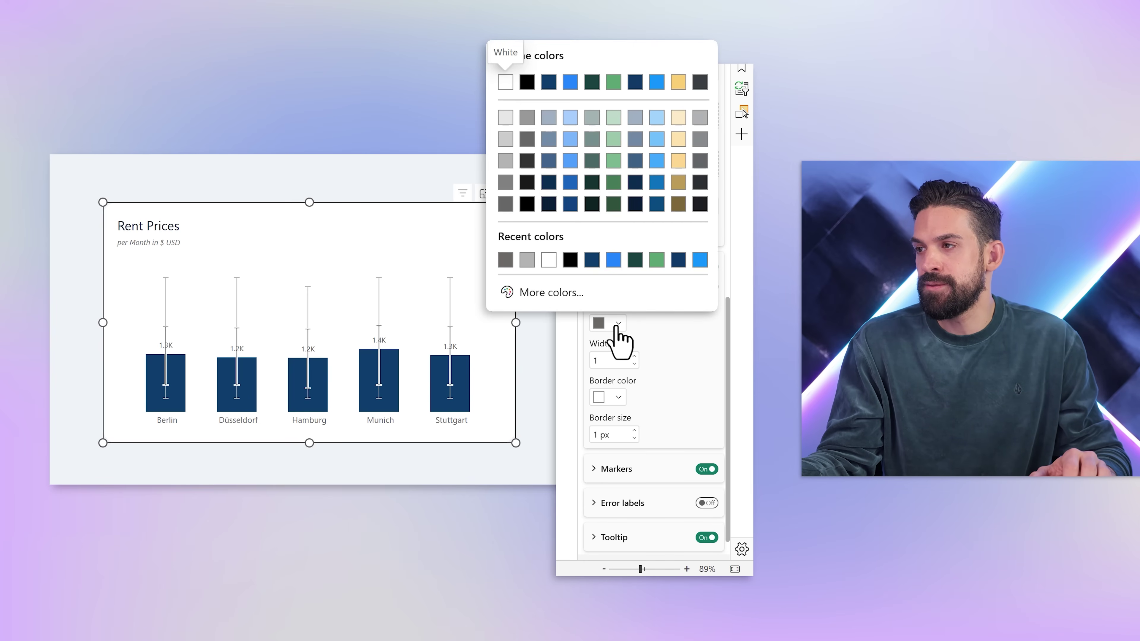
click(571, 164)
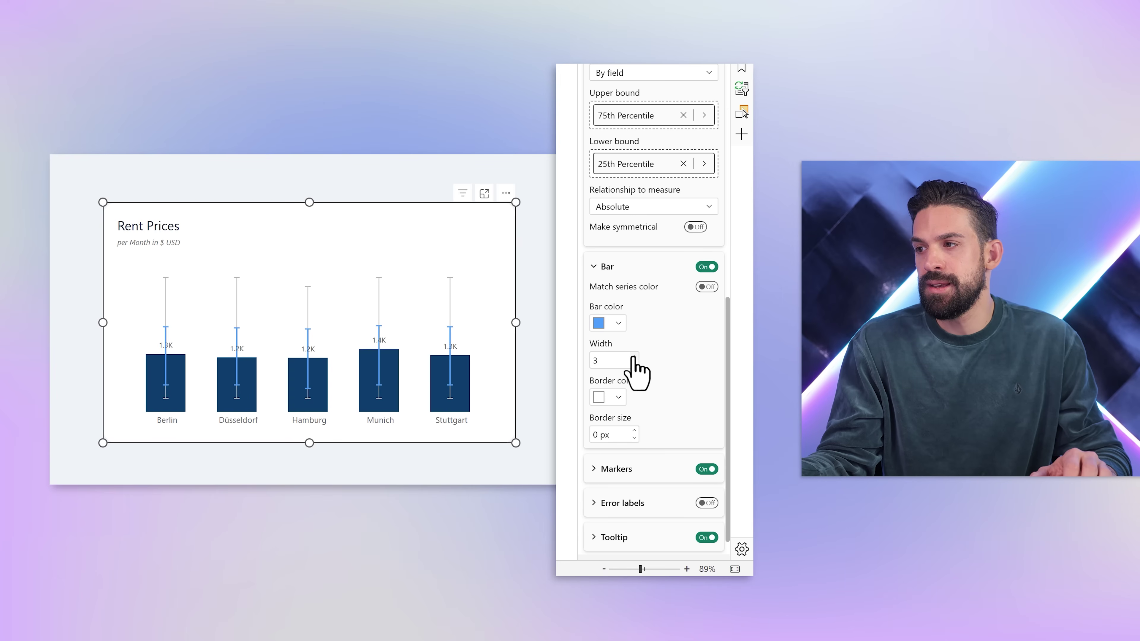
- Put circle markers on the ends of the Dummy2 error bars
scroll(662, 452, down, 1)
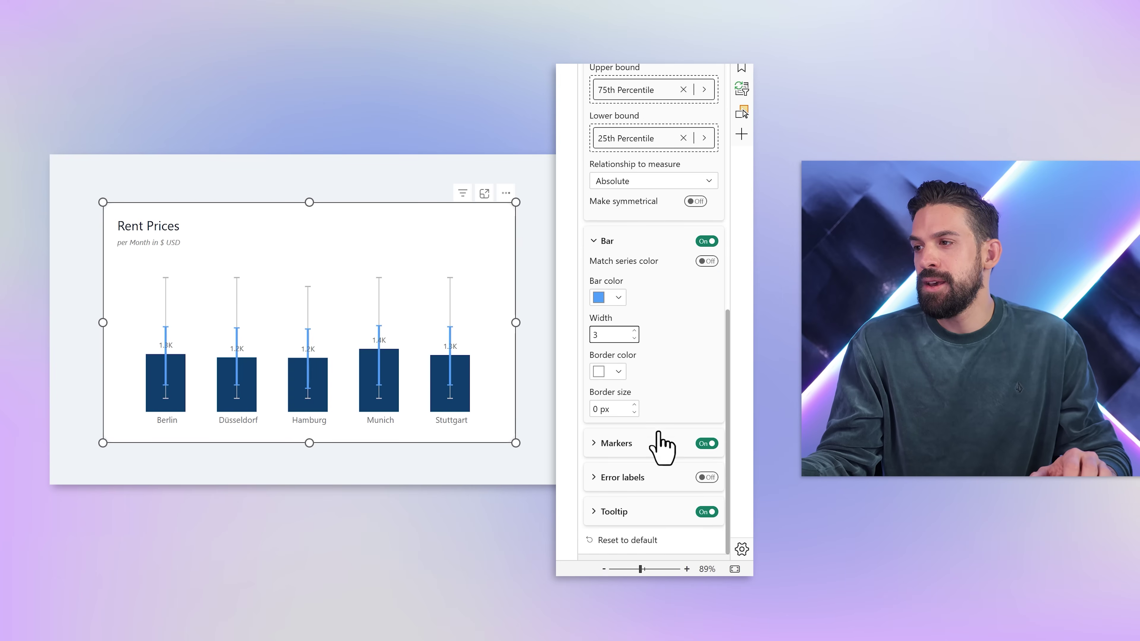
click(634, 444)
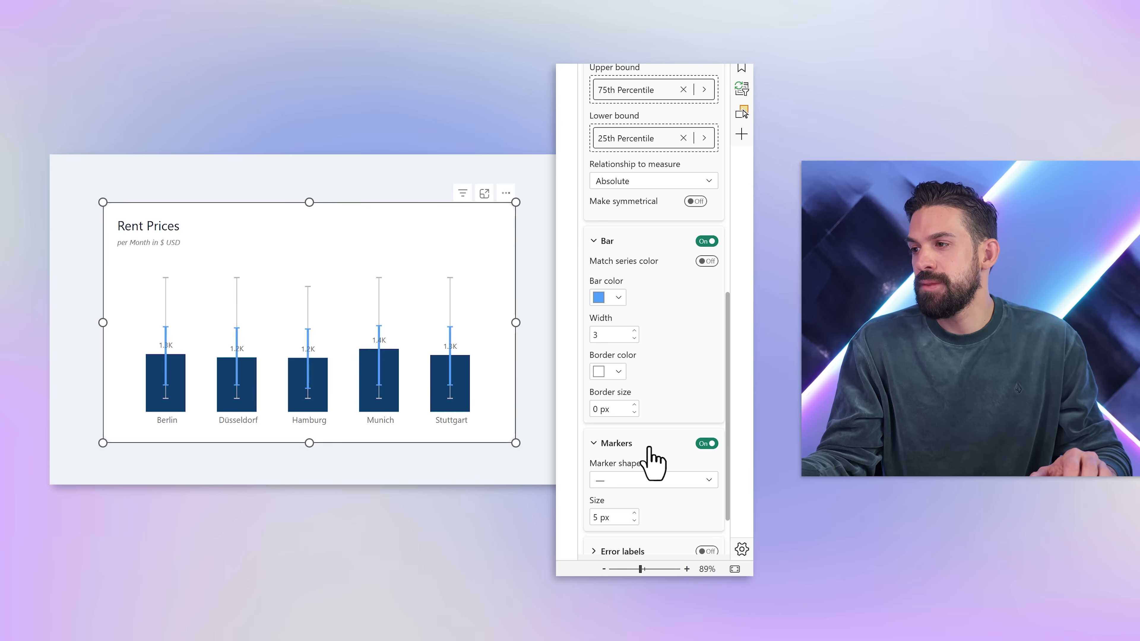
scroll(646, 443, down, 3)
click(644, 407)
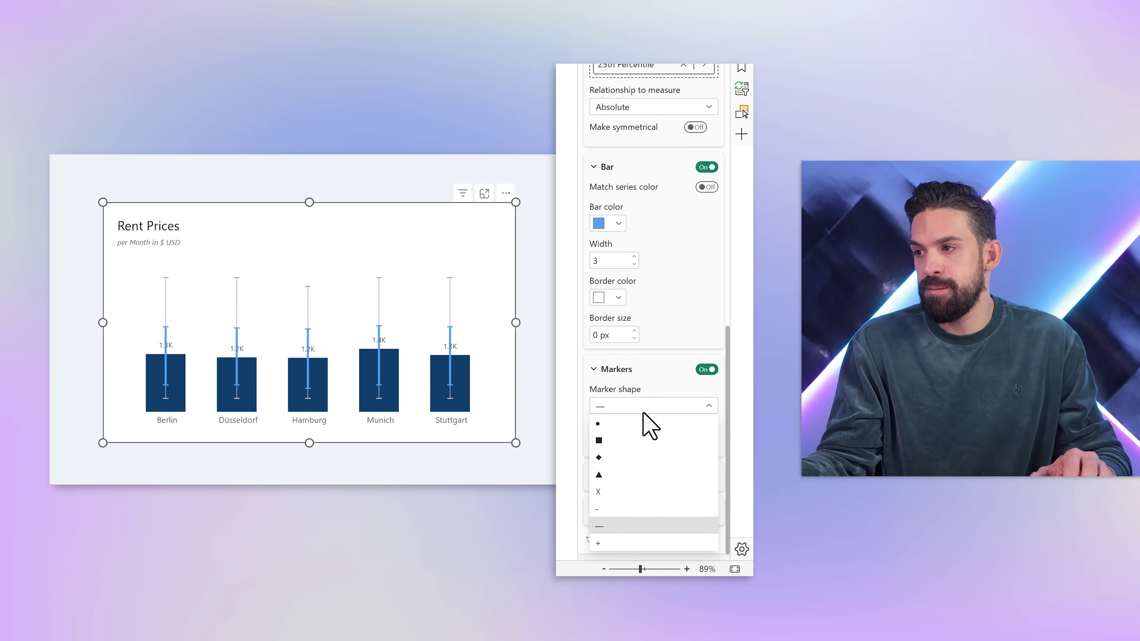
click(631, 422)
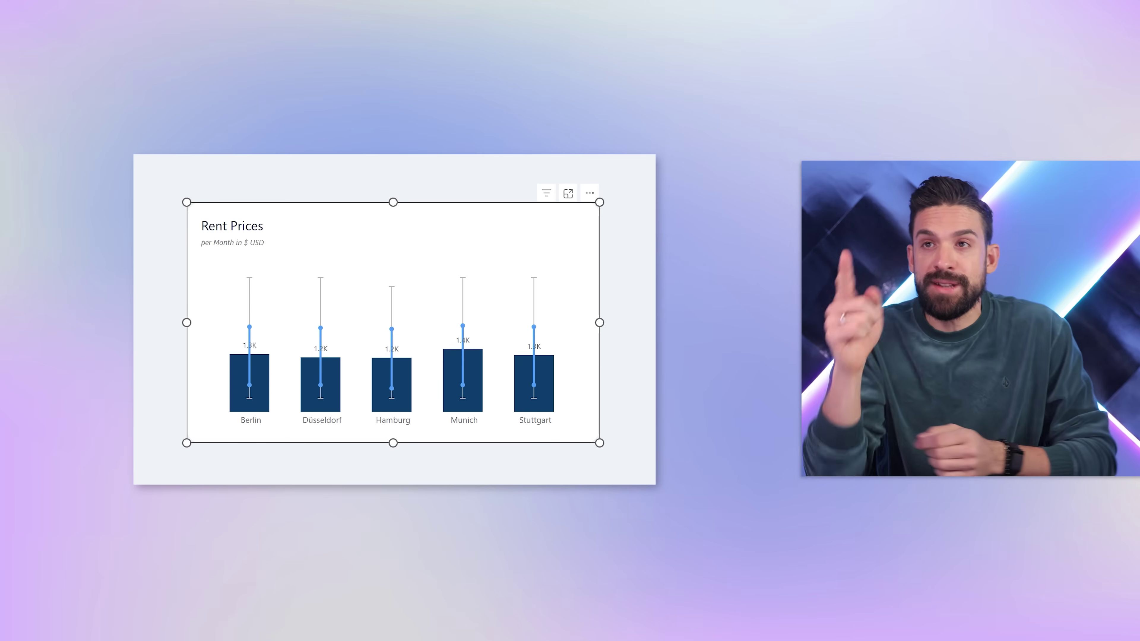
- Deselect the chart to view average bars with blue percentile and grey min–max error bars
click(358, 154)
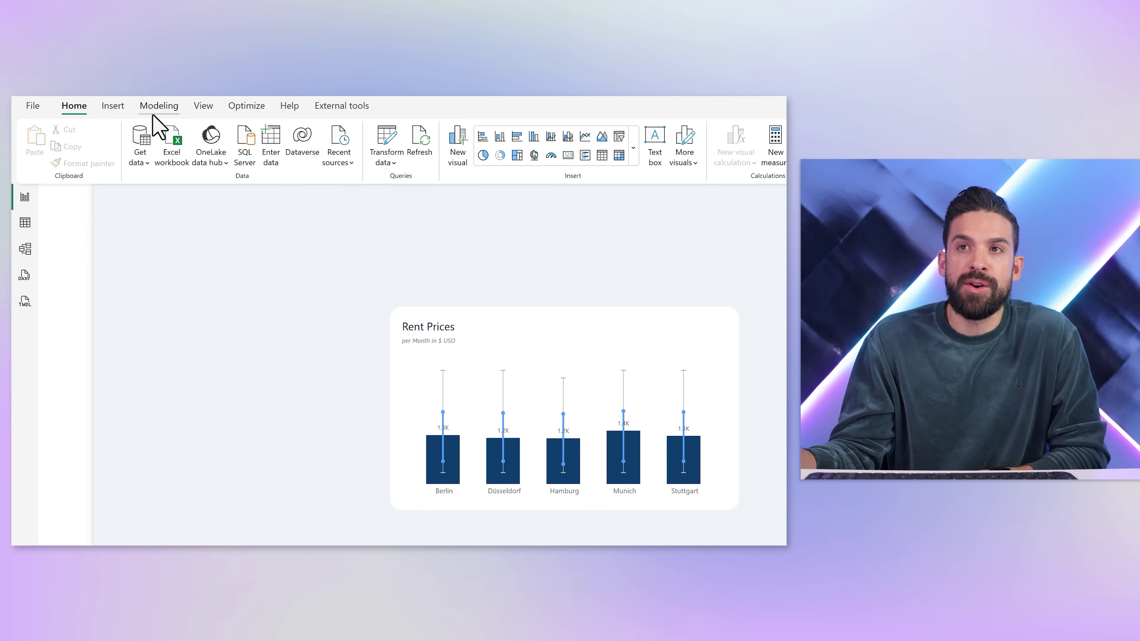
- Create numeric range parameter prmToggle with maximum 1 and default 0, including its slicer
click(172, 118)
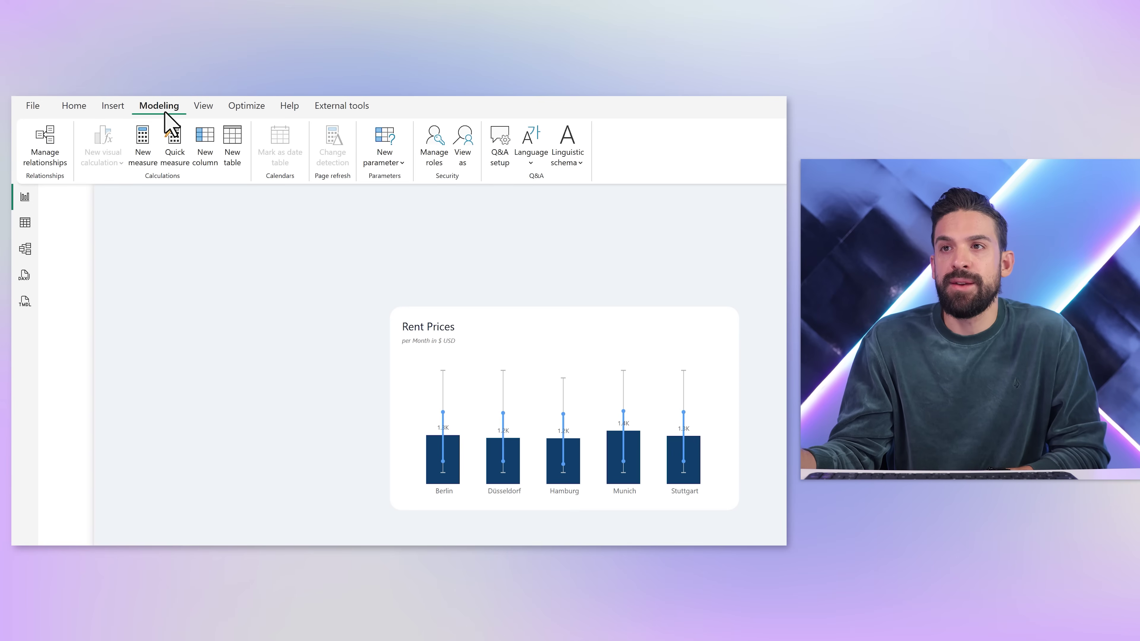
click(379, 164)
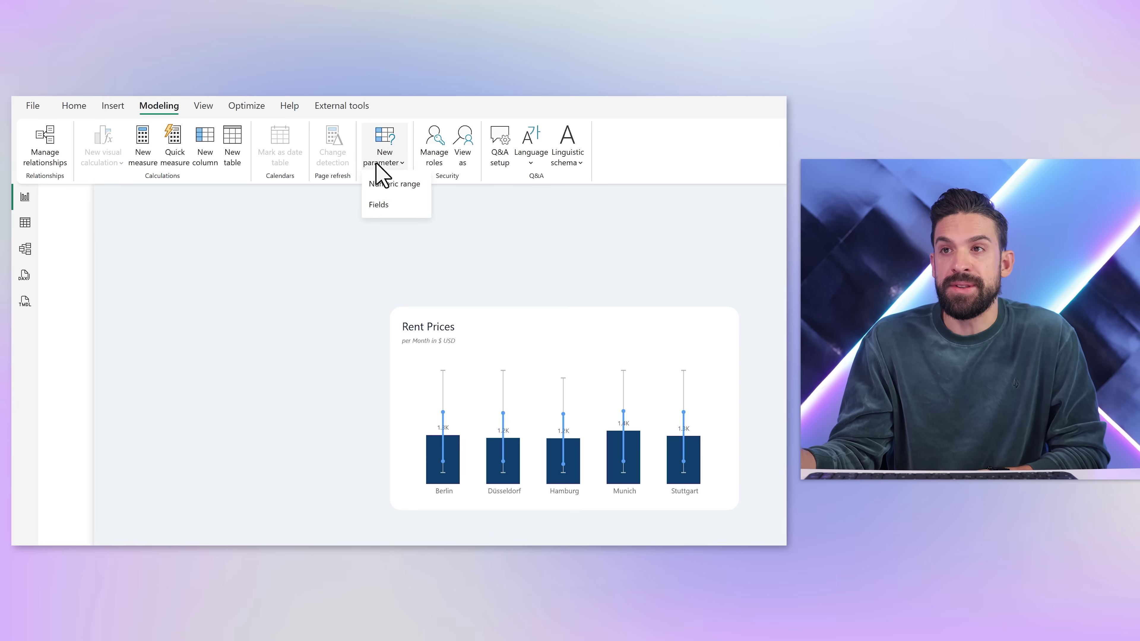
click(384, 186)
double_click(147, 242)
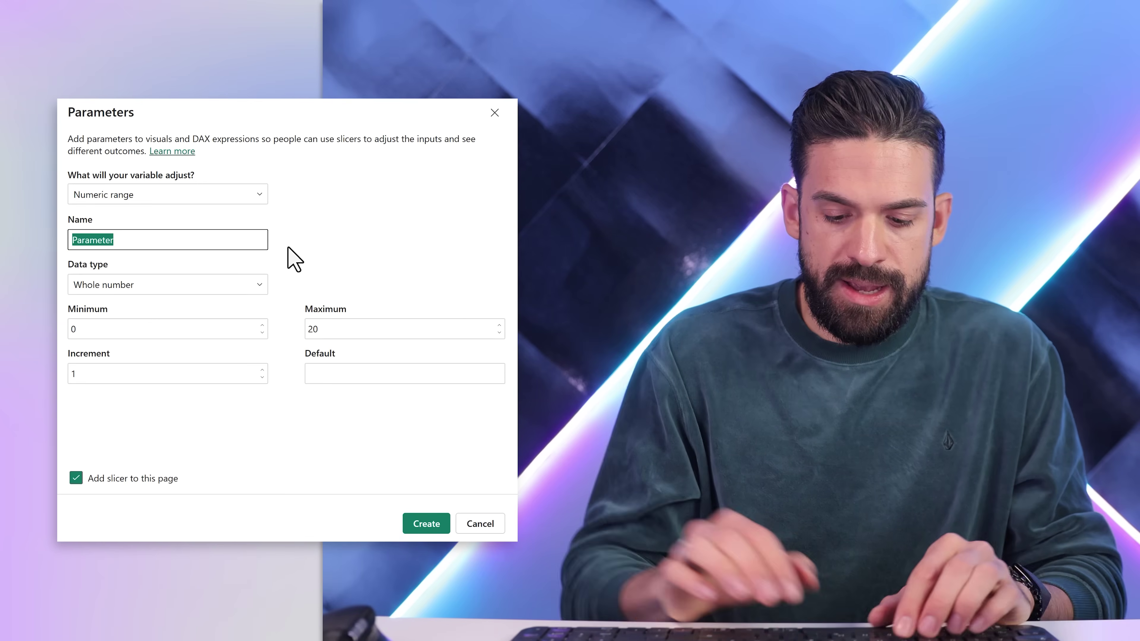
text(prmToggle)
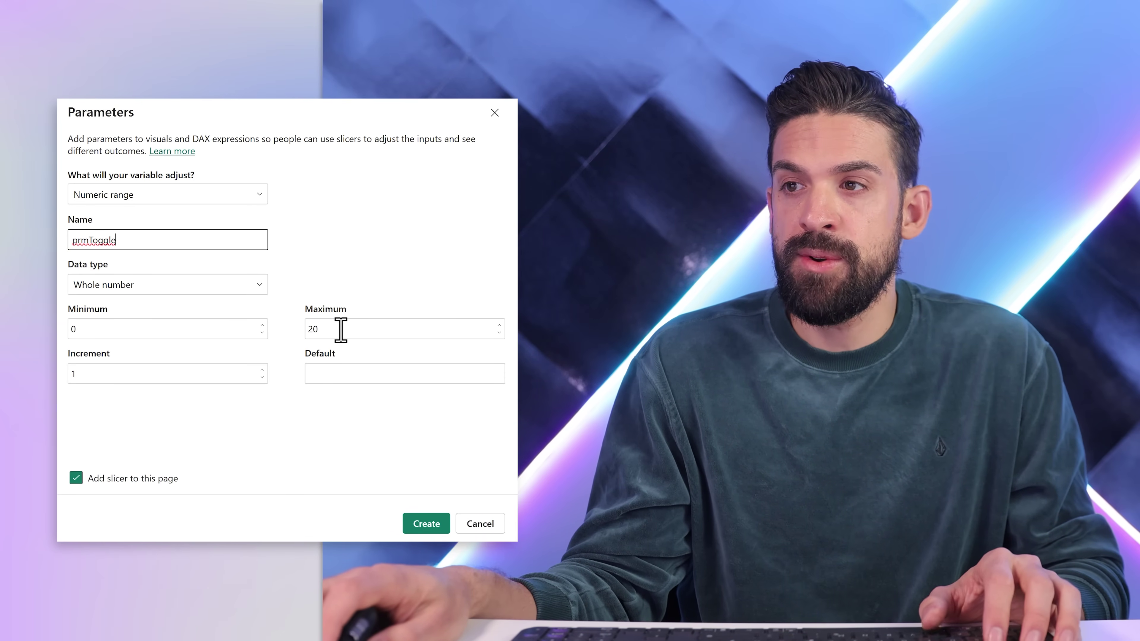
double_click(325, 328)
text(1)
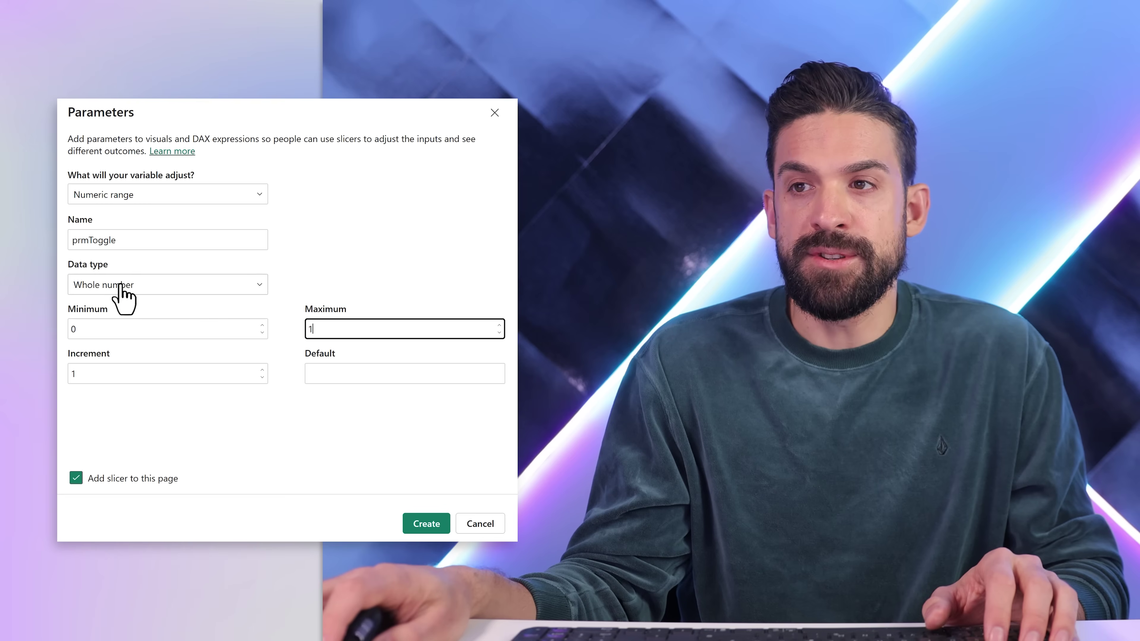
click(348, 377)
text(0)
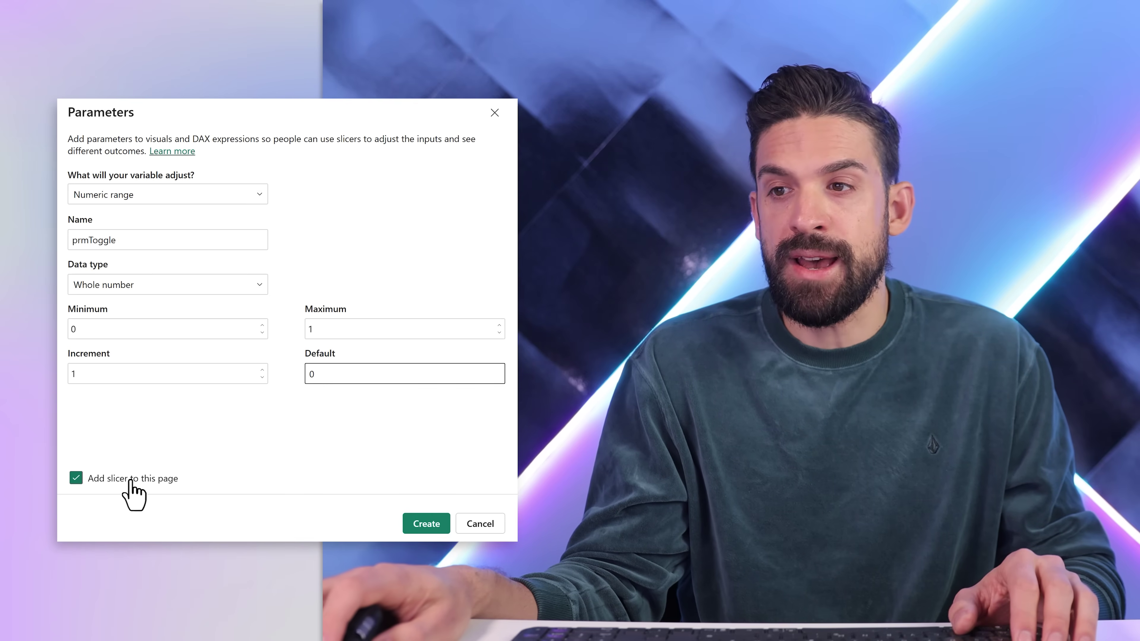
click(423, 526)
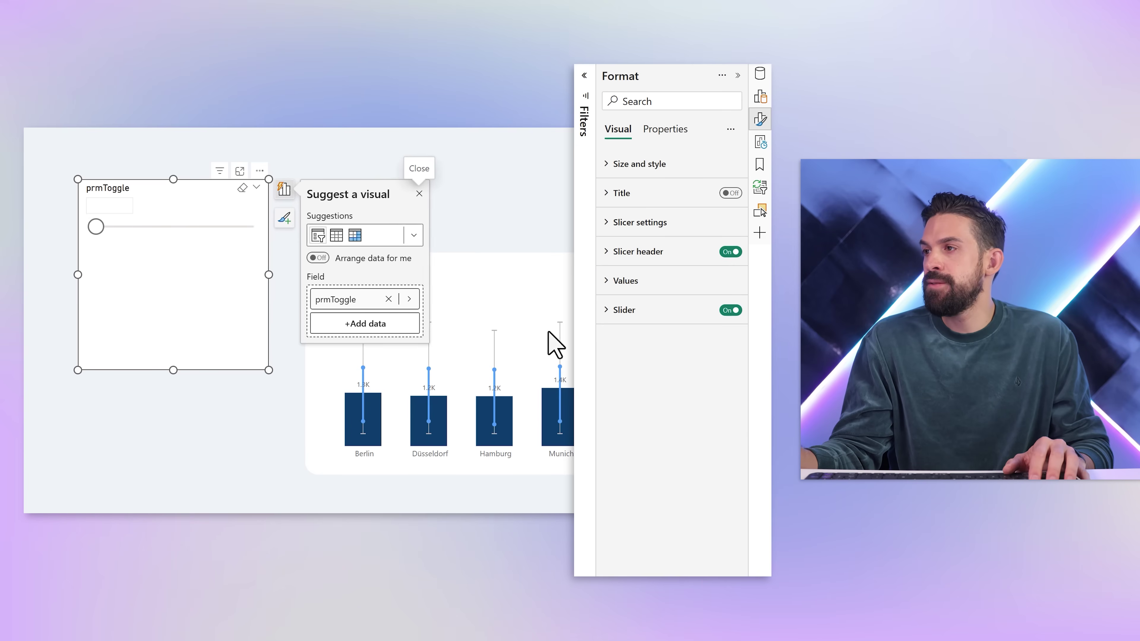
- Change the prmToggle slicer to single-select tiles showing 0 and 1
click(658, 223)
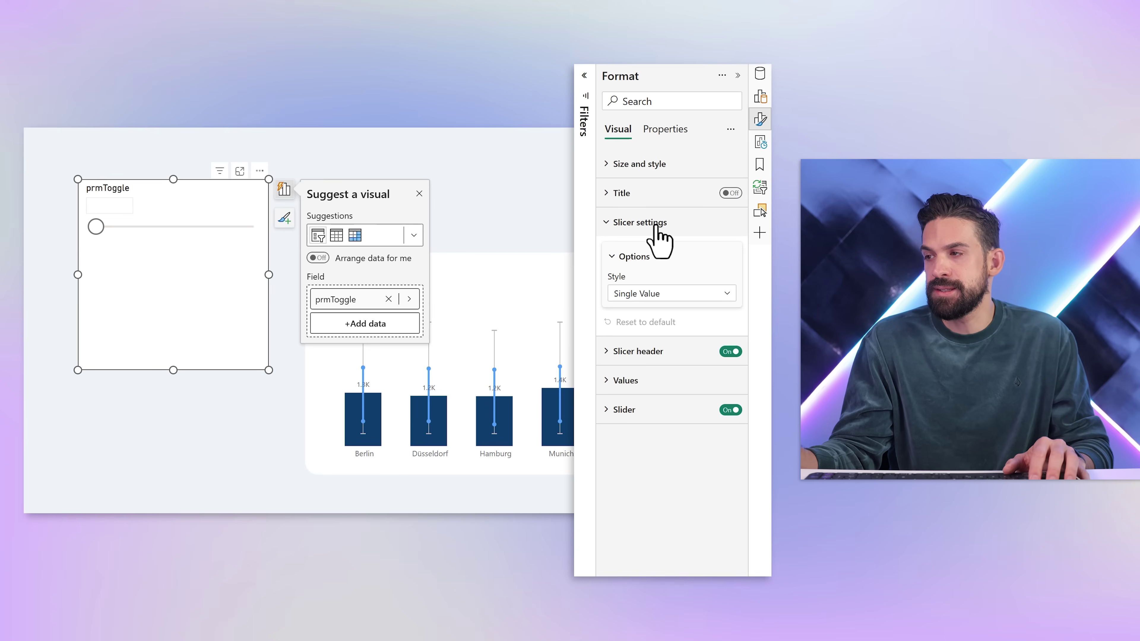
click(650, 297)
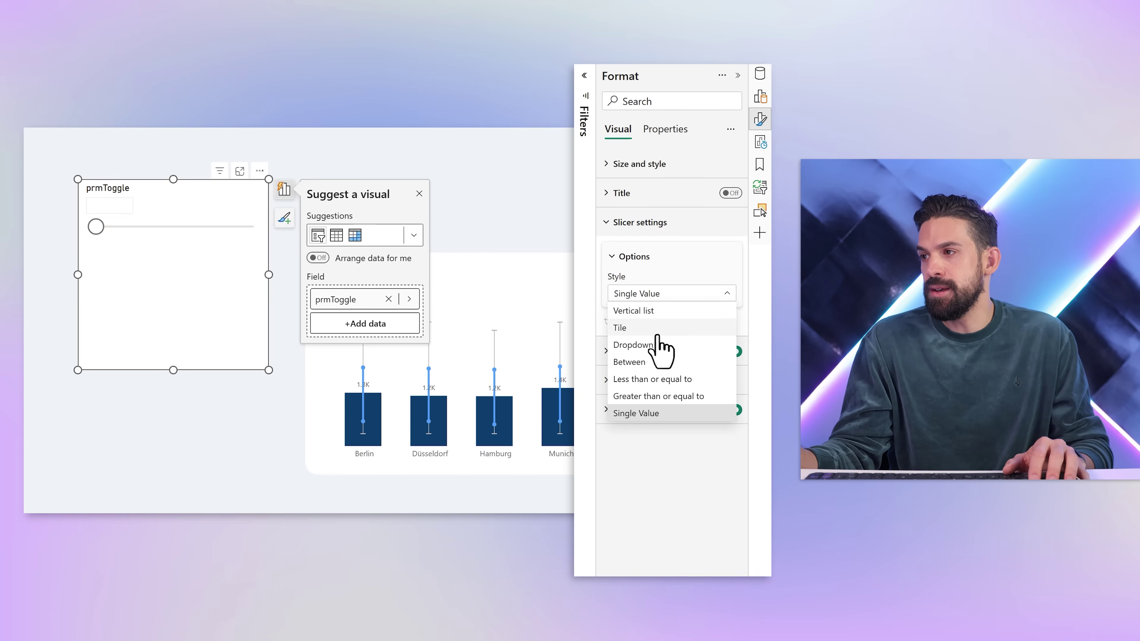
click(649, 332)
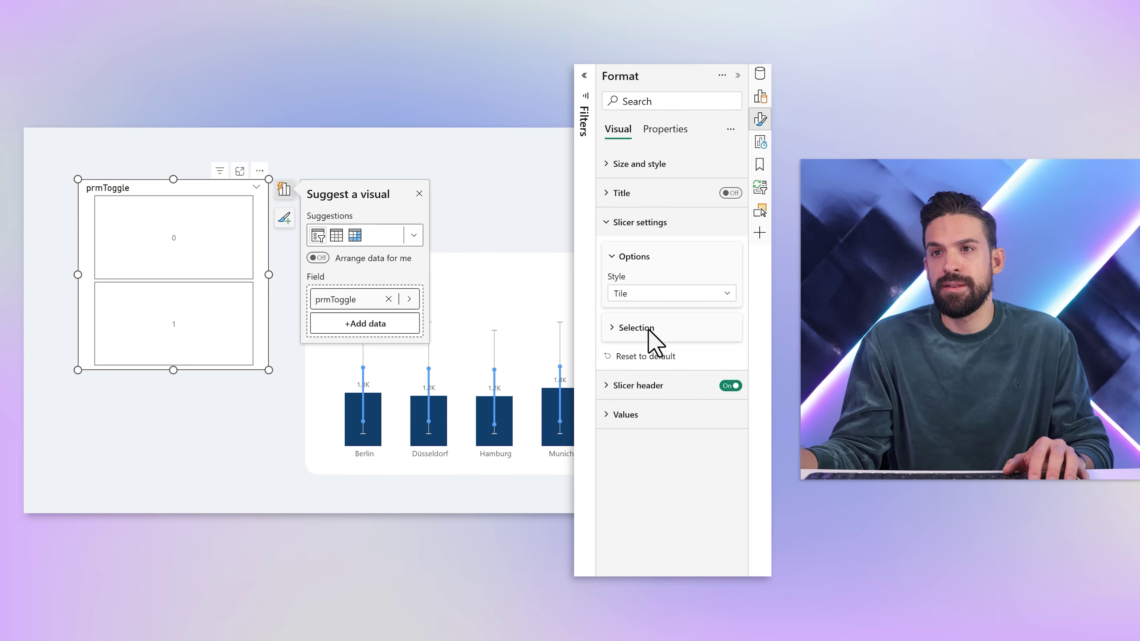
click(656, 333)
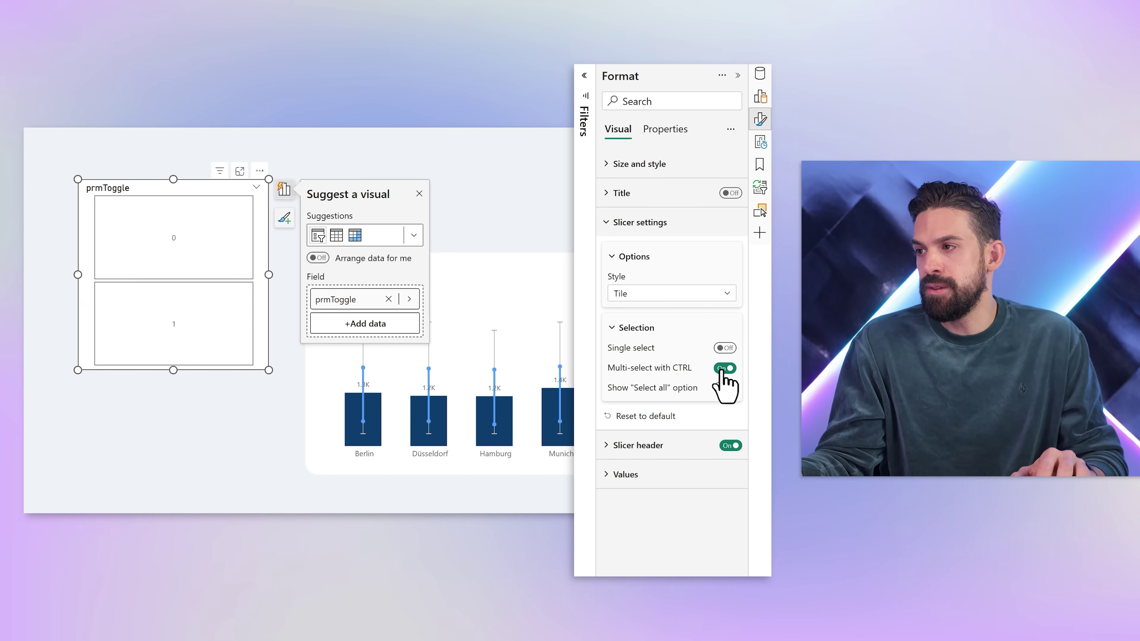
click(724, 349)
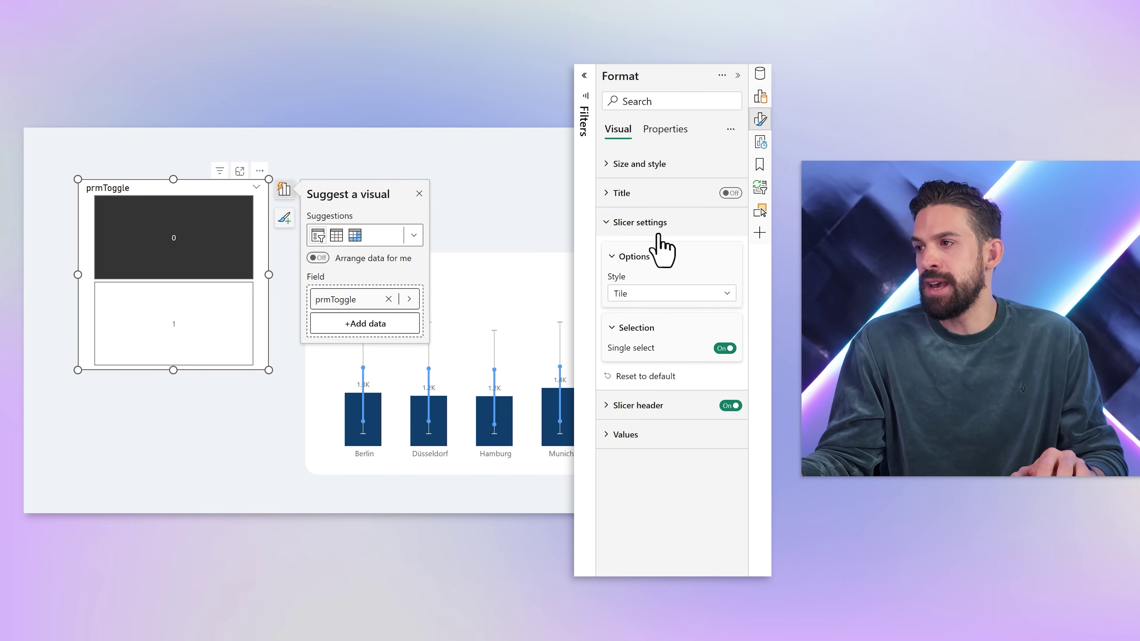
- Hide the slicer's header and turn off its background
click(721, 400)
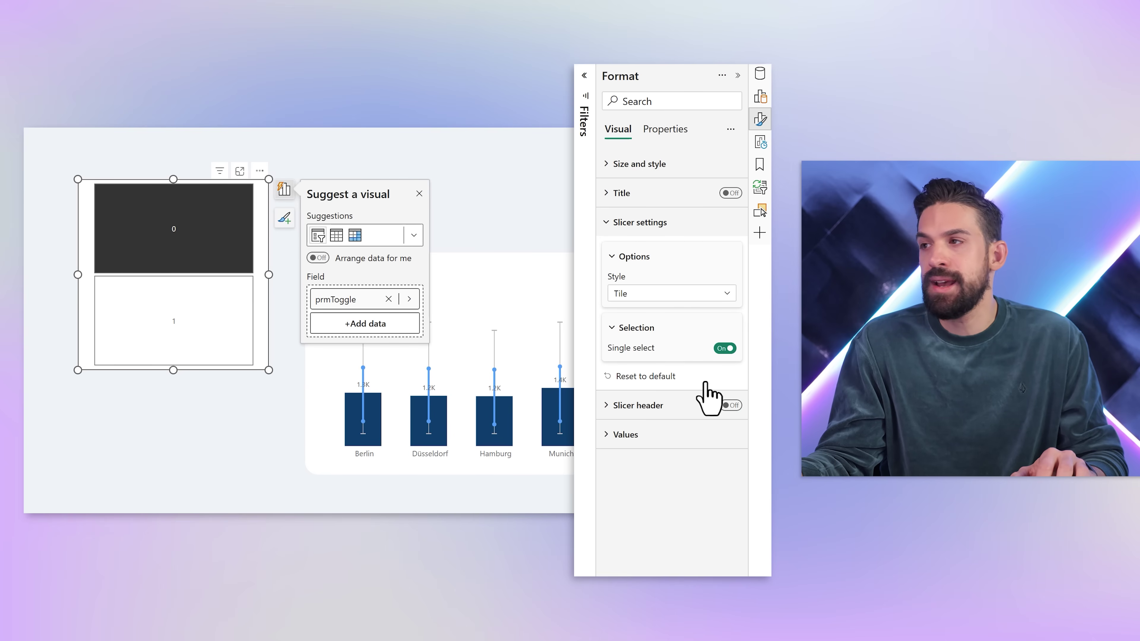
click(635, 164)
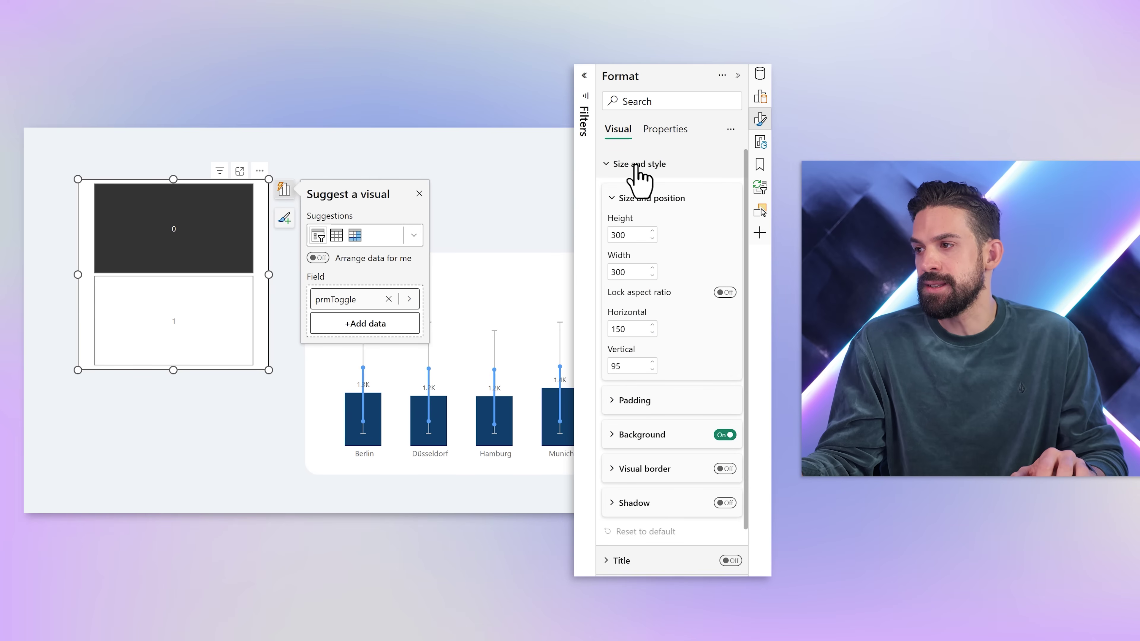
click(724, 434)
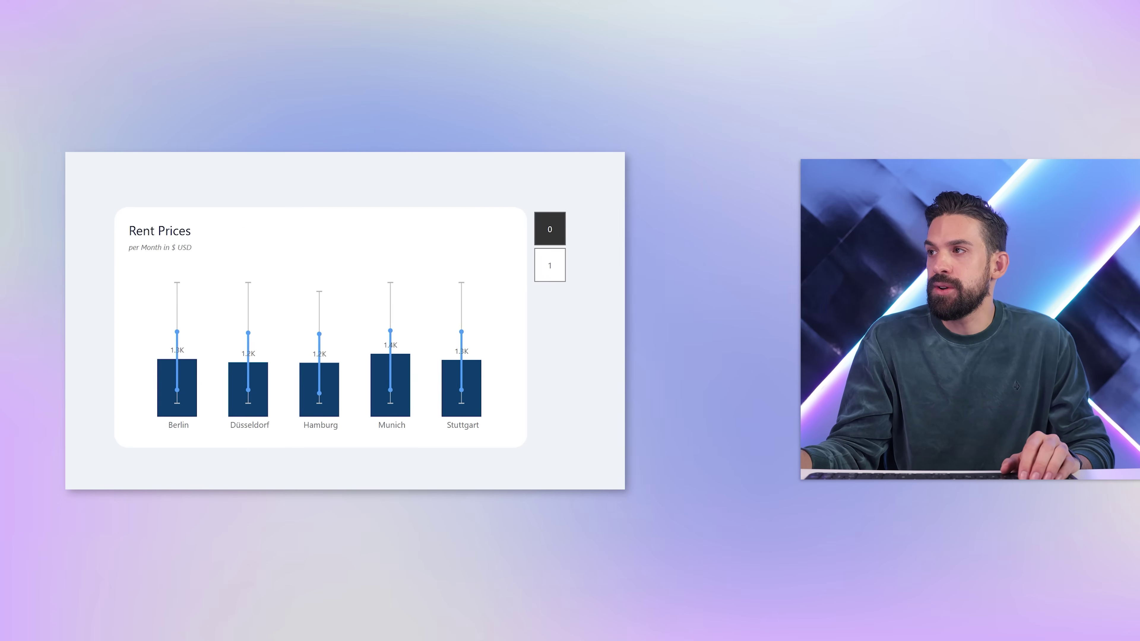
- Wrap the Dummy1 measure's 0 in IF with the condition [prmToggle Value] = 1
click(759, 74)
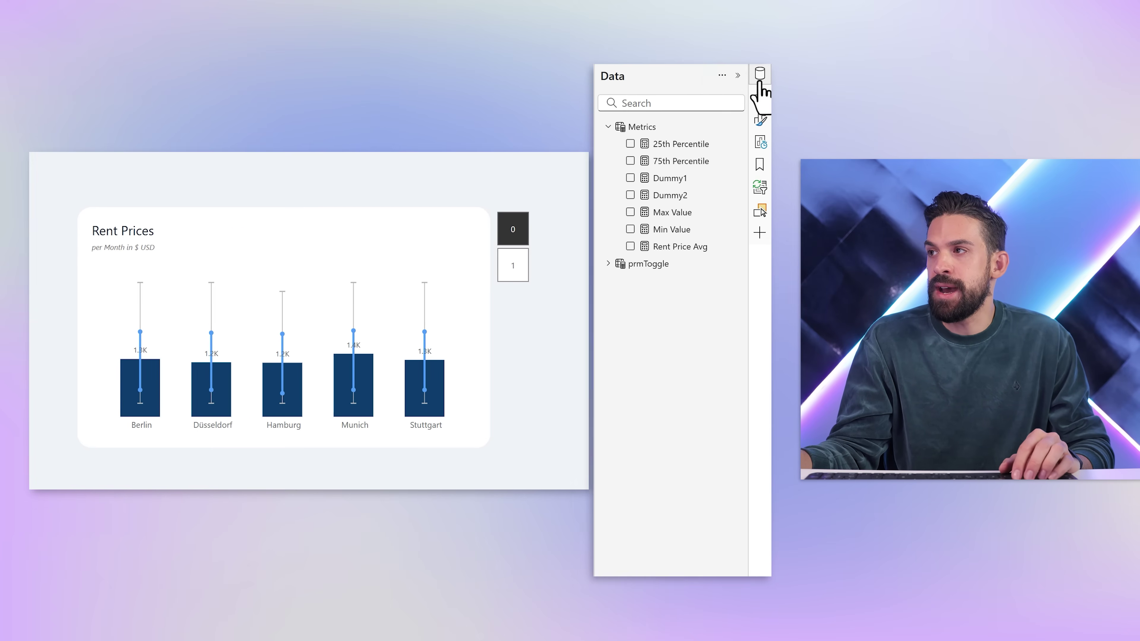
click(697, 180)
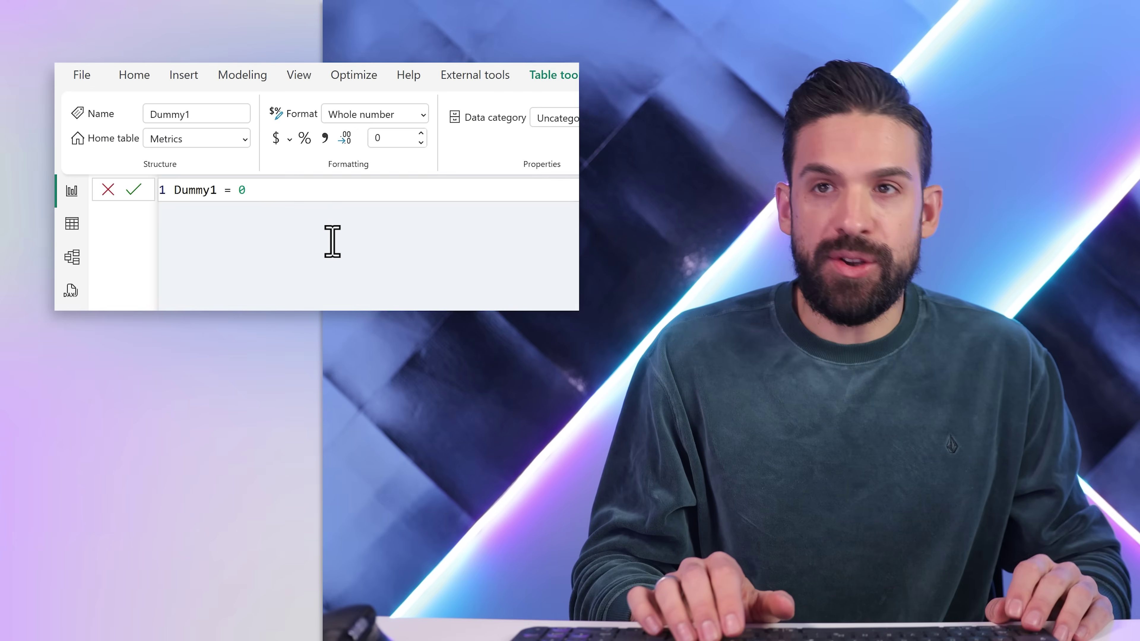
key(shift+Return)
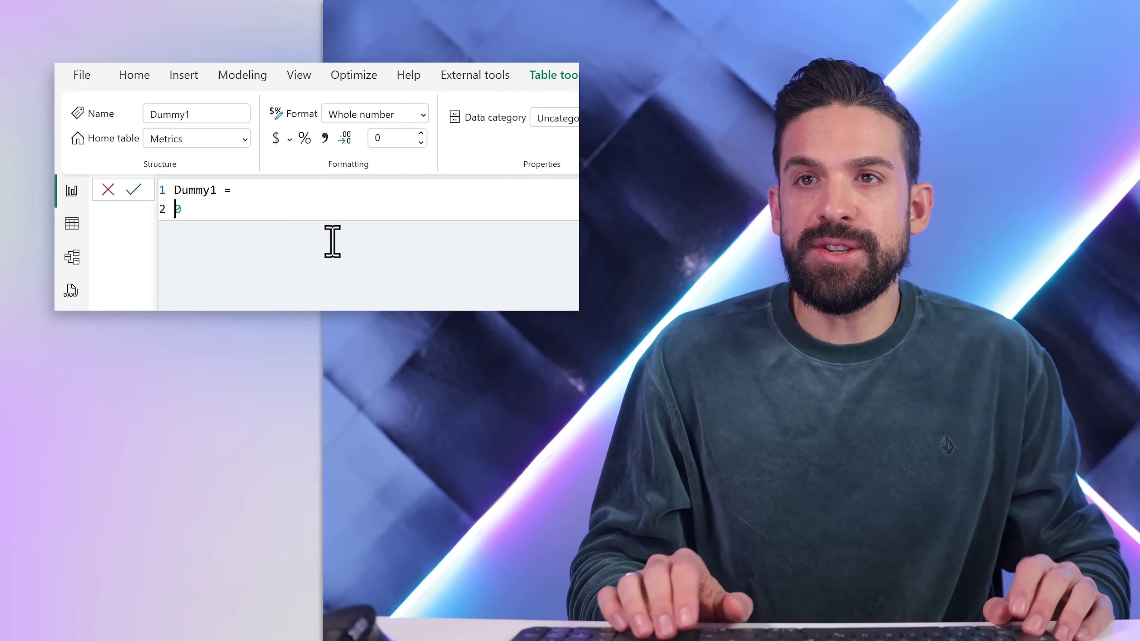
key(shift+Return)
key(Up)
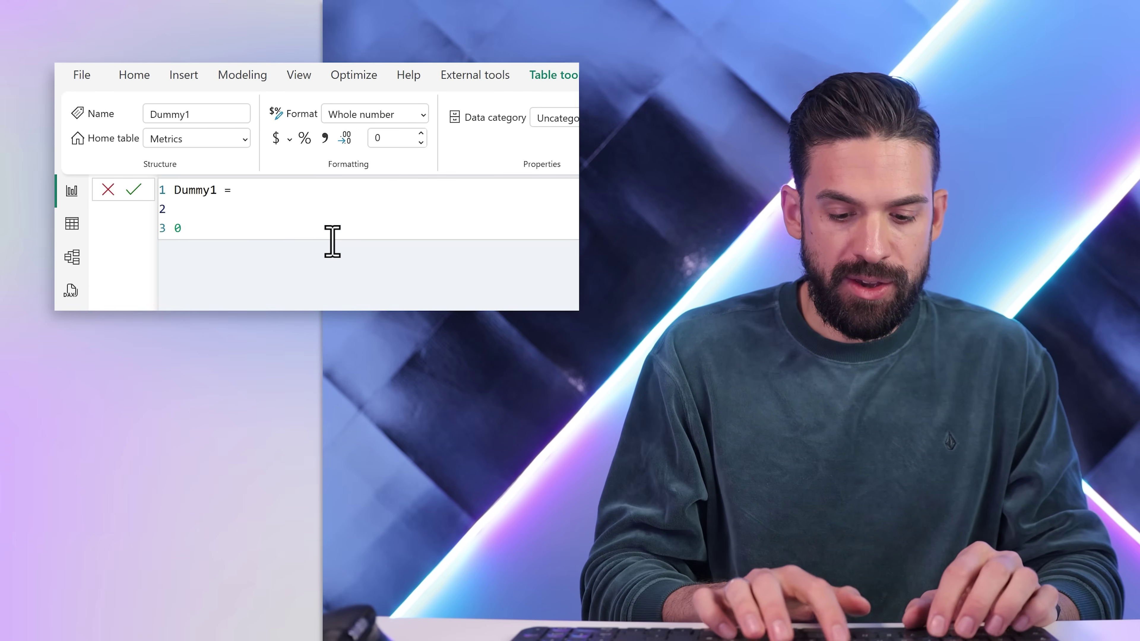
text(IF()
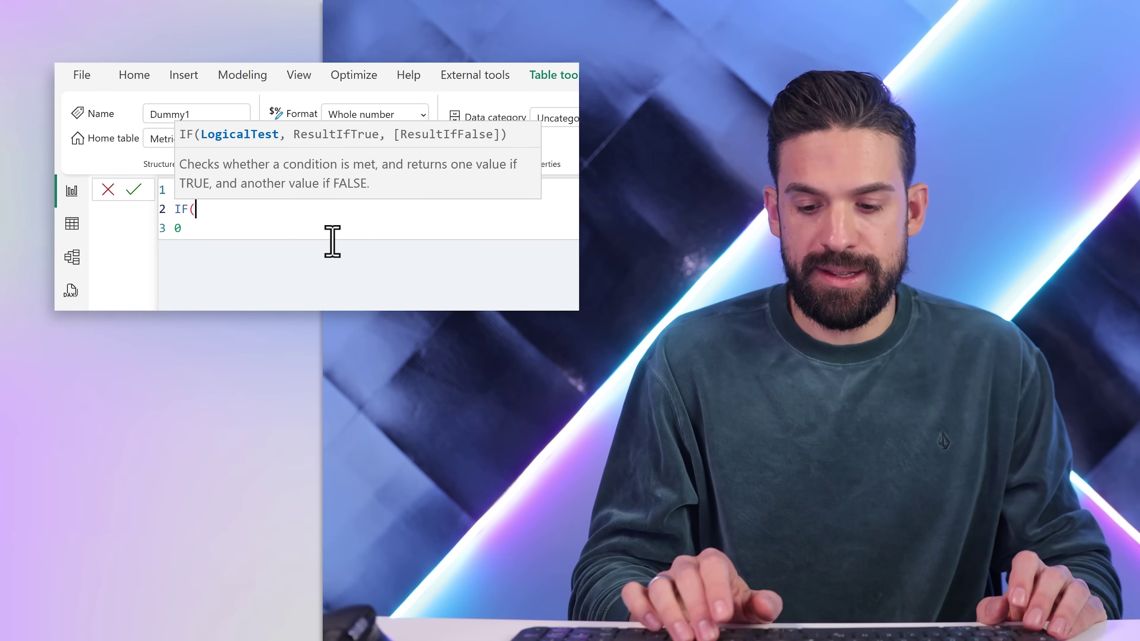
key(shift+Return)
text([prmToggle Value] = 1)
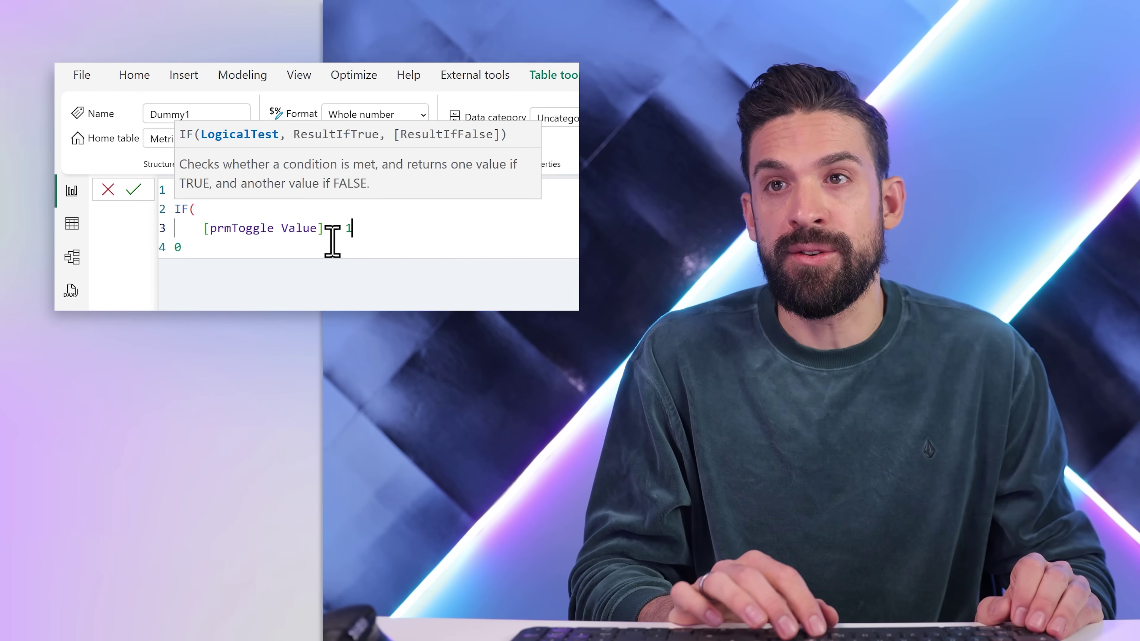
text(,)
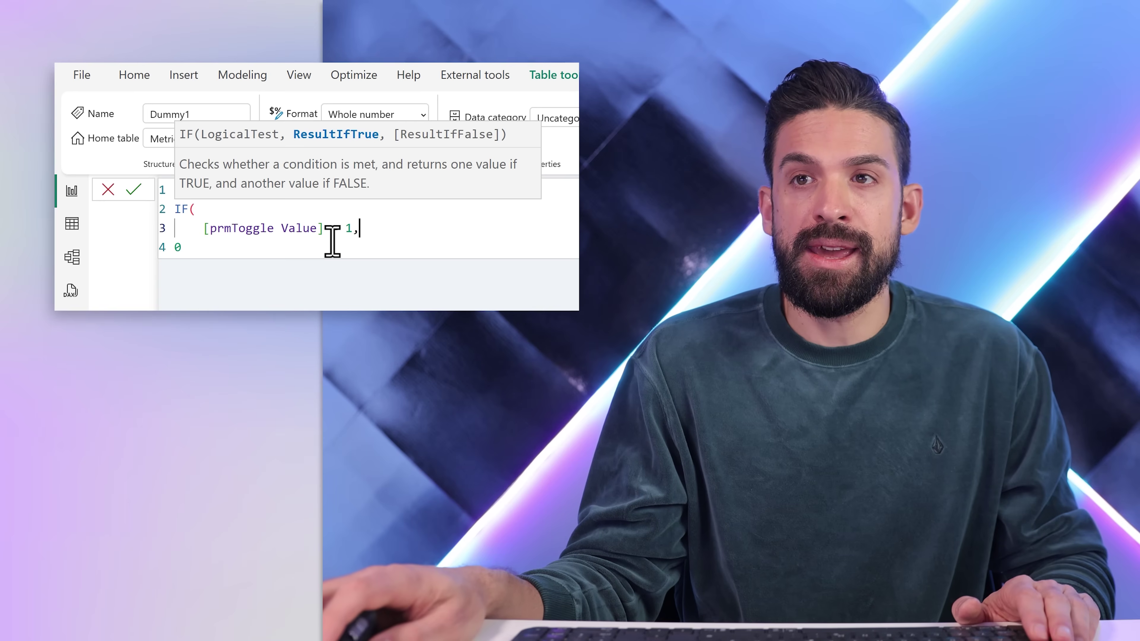
- Close the bracket and commit Dummy1 as IF([prmToggle Value] = 1, 0)
key(Down)
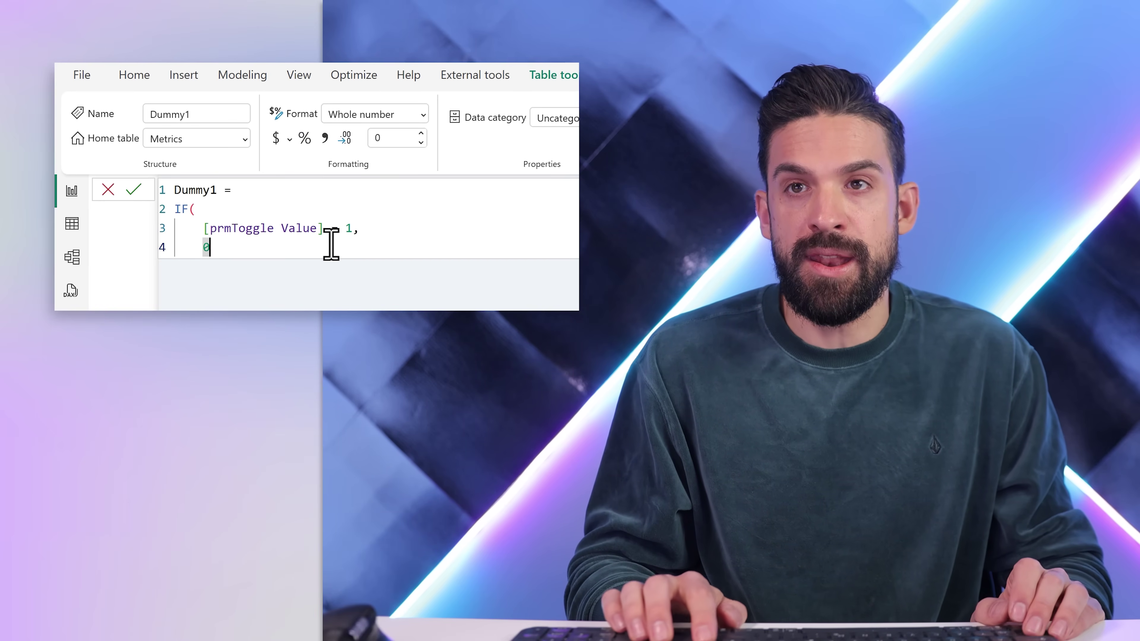
key(Return)
text())
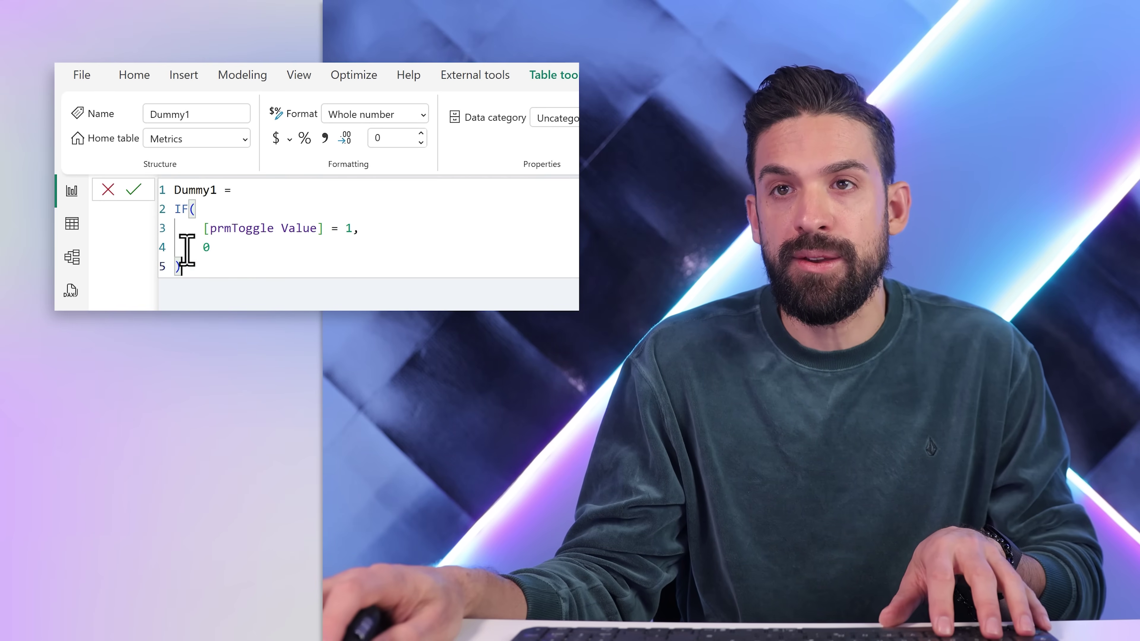
drag(186, 269, 166, 215)
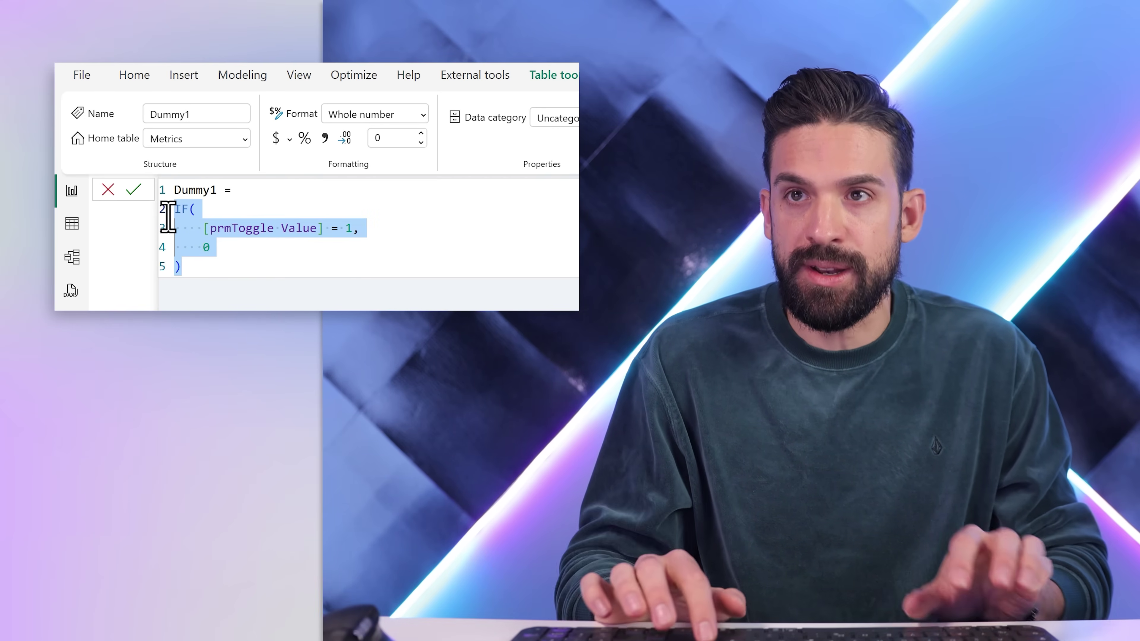
click(168, 216)
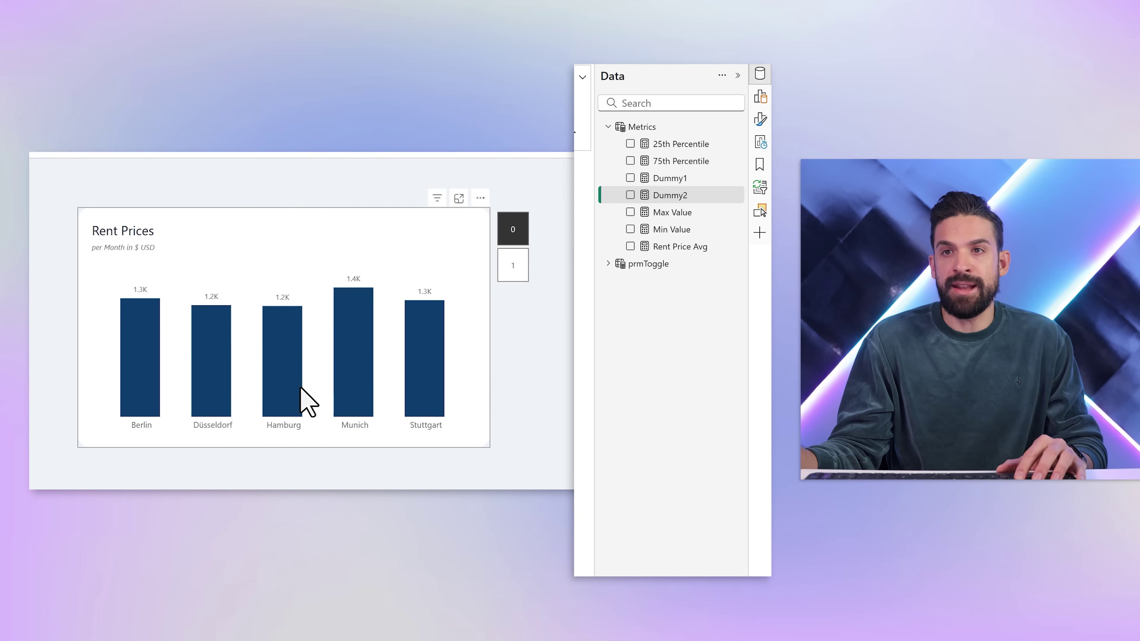
- Select 1 on the slicer to show error bars, then 0 for plain average columns
click(512, 274)
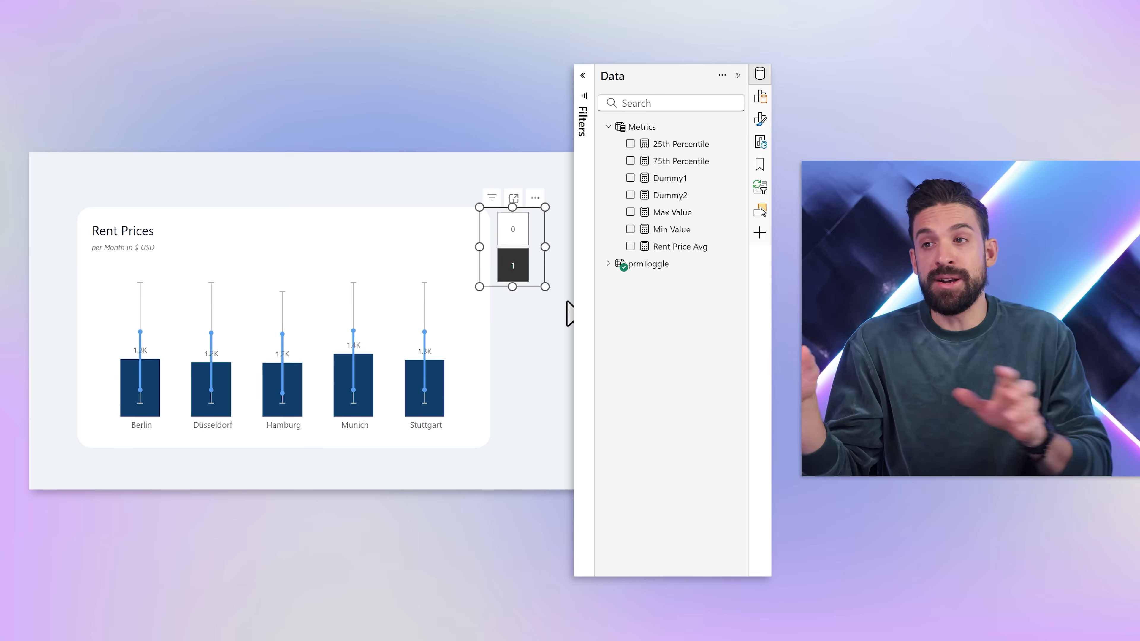
click(513, 229)
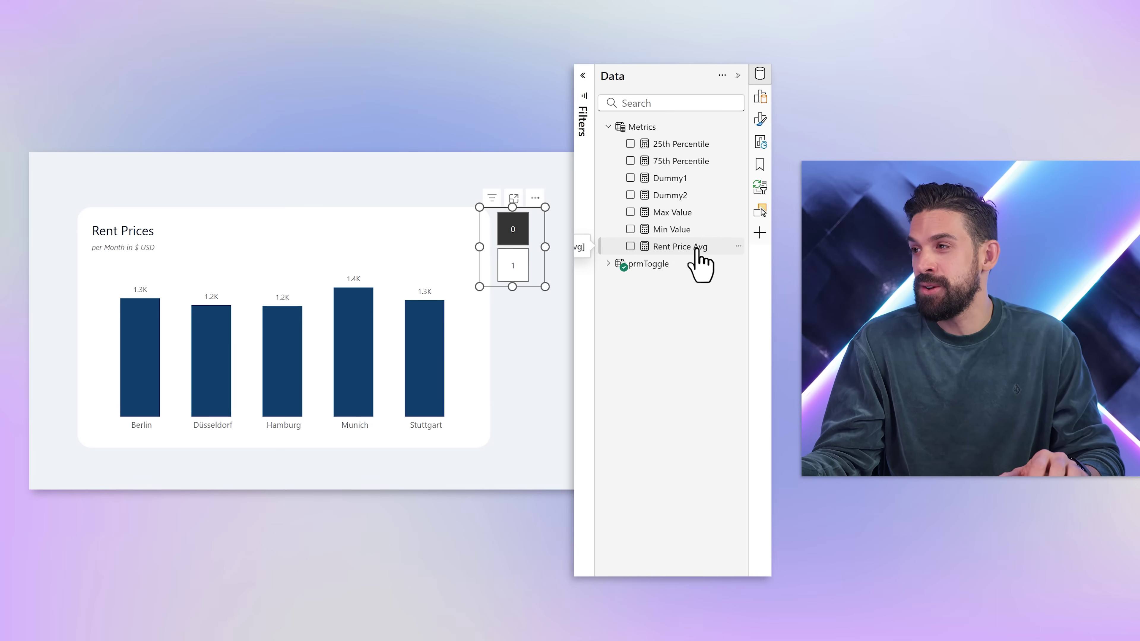
- Copy the Rent Price Avg formula and paste it into a new measure
click(697, 250)
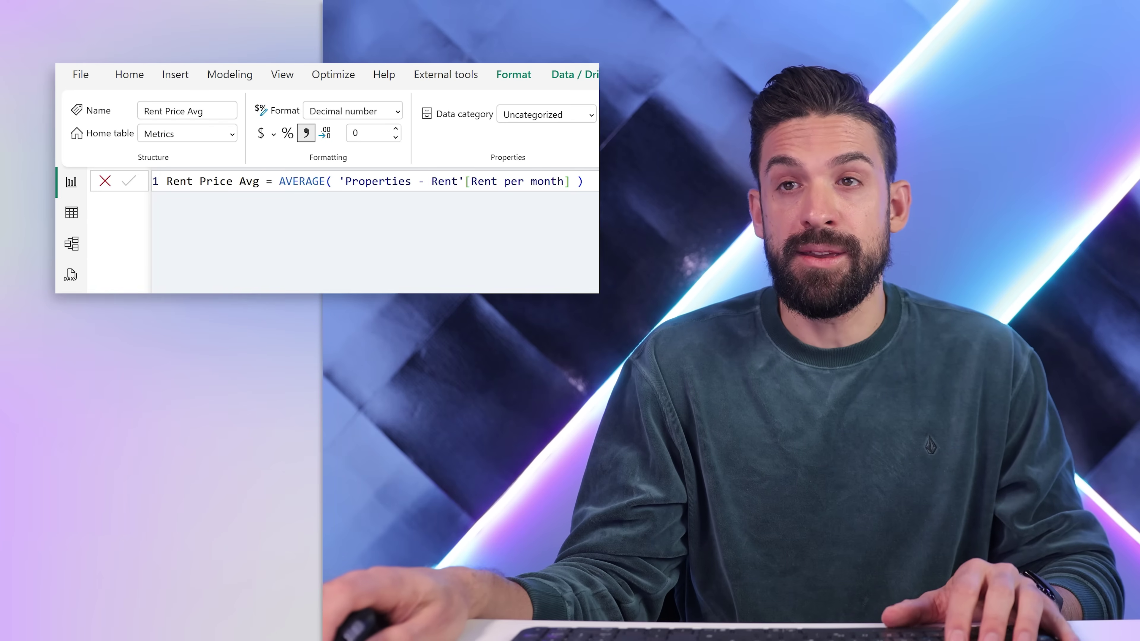
drag(583, 181, 124, 173)
key(ctrl+c)
right_click(691, 247)
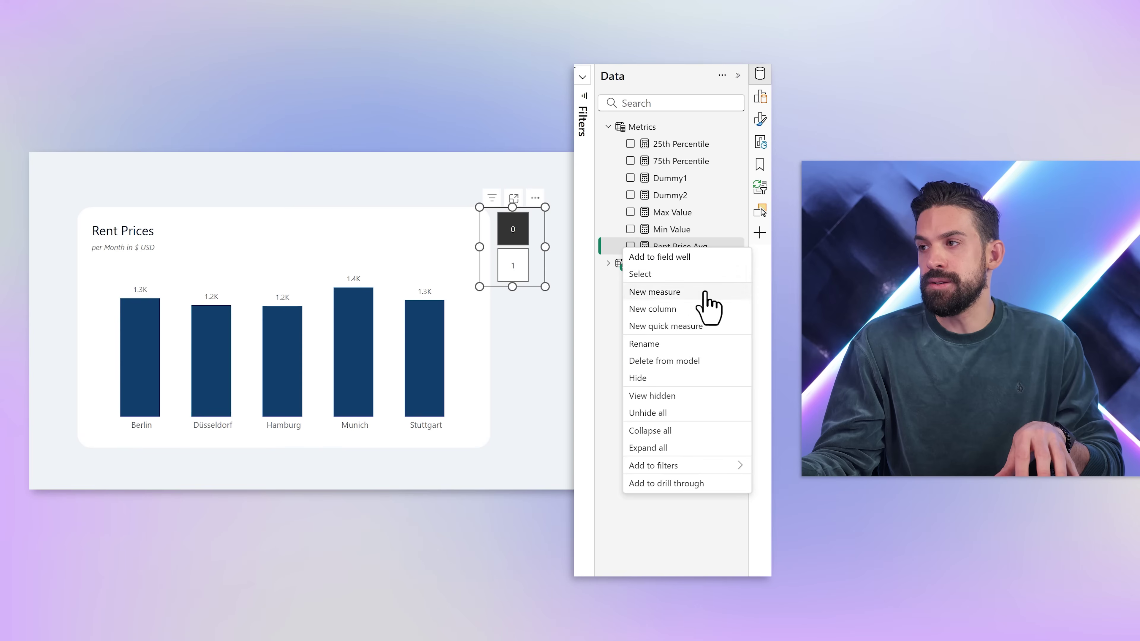
click(707, 305)
key(ctrl+v)
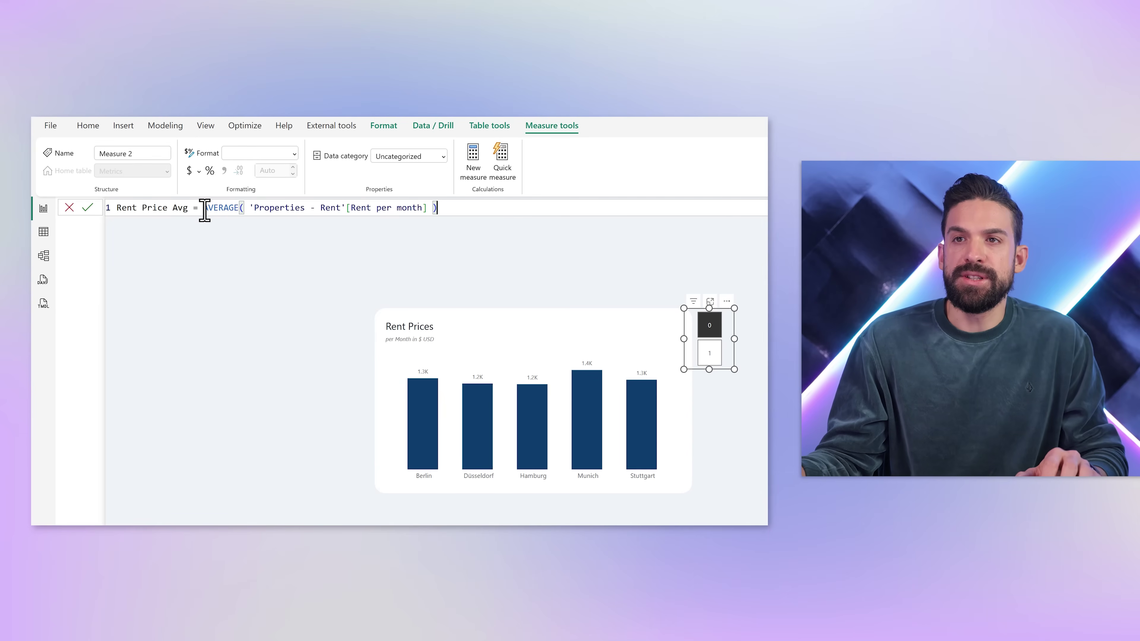
- Wrap the AVERAGE expression in IF([prmToggle Value] = 0, …)
click(205, 207)
key(Return)
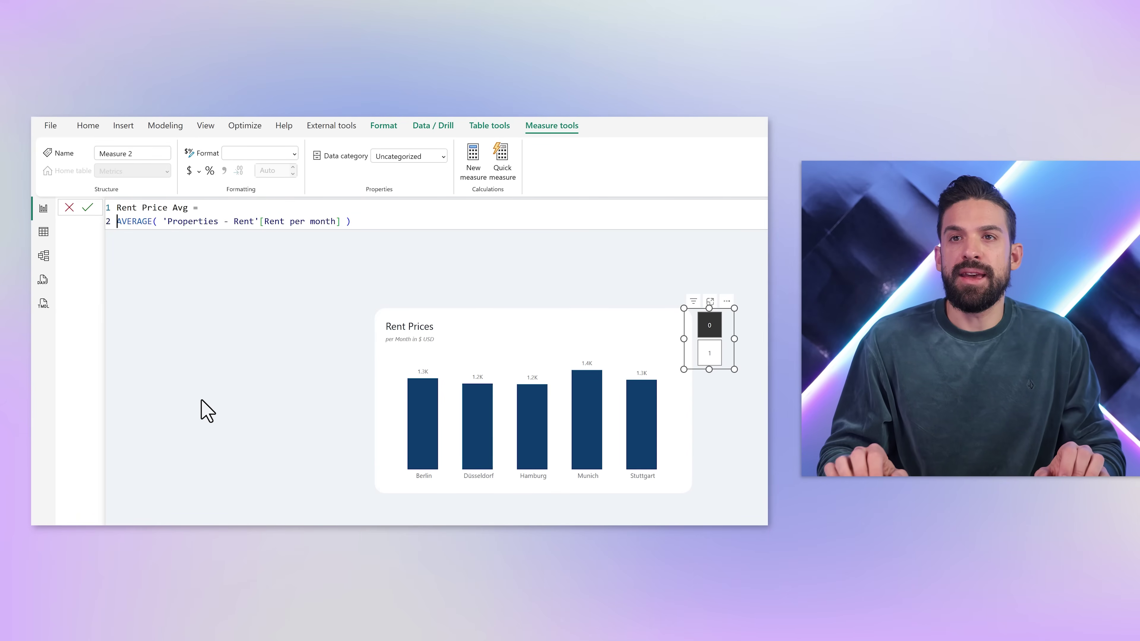
text(I)
key(Tab)
key(Return)
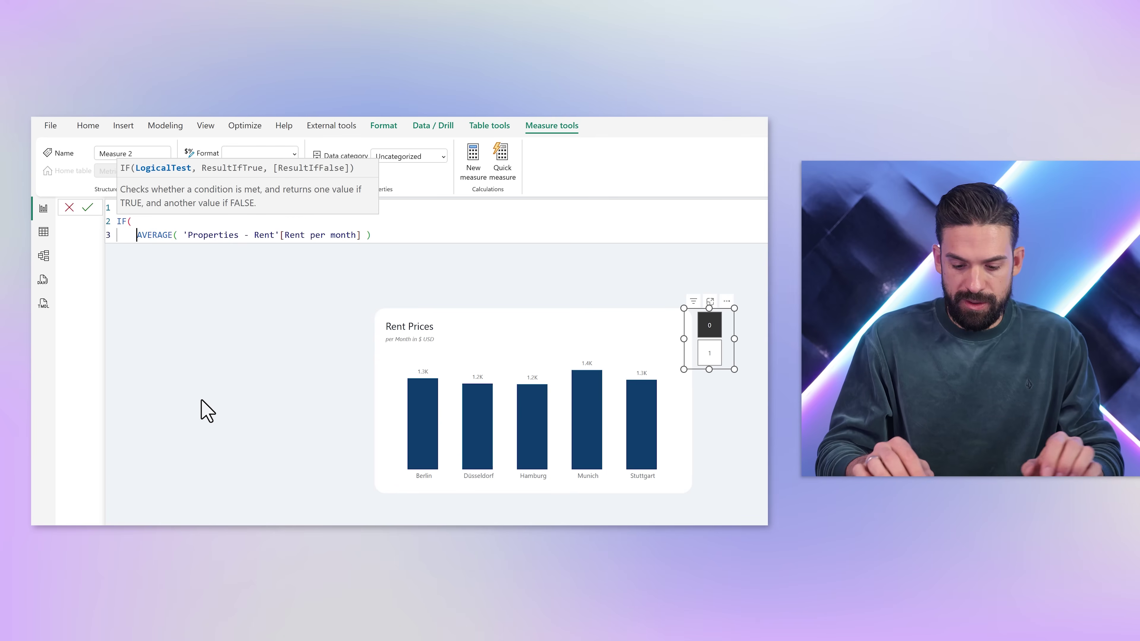
text([prmt)
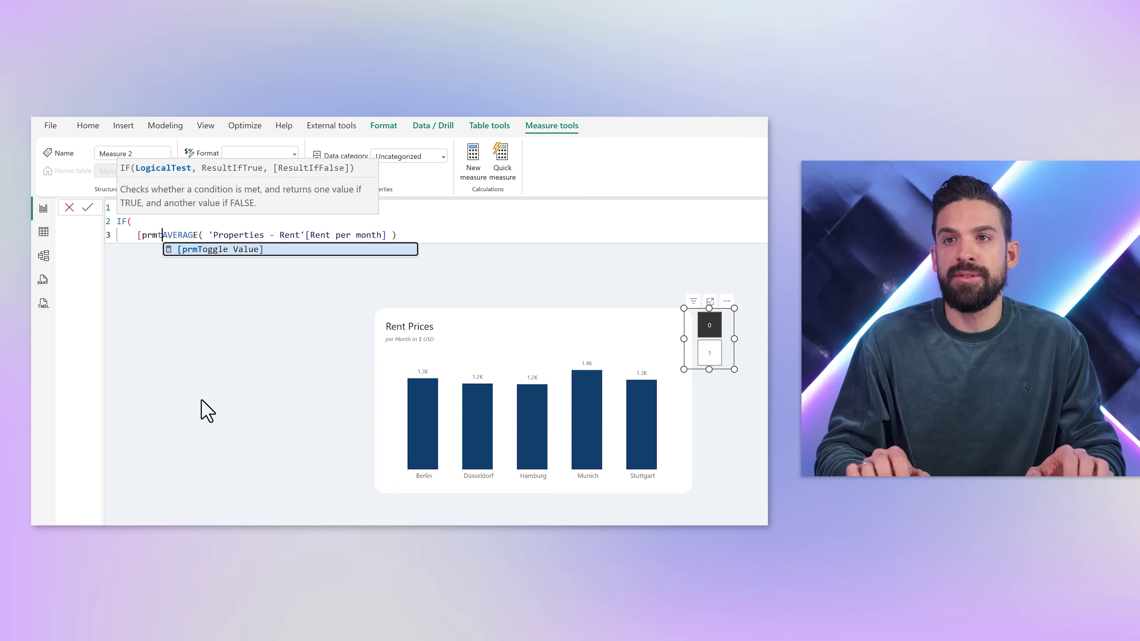
key(Tab)
text(=)
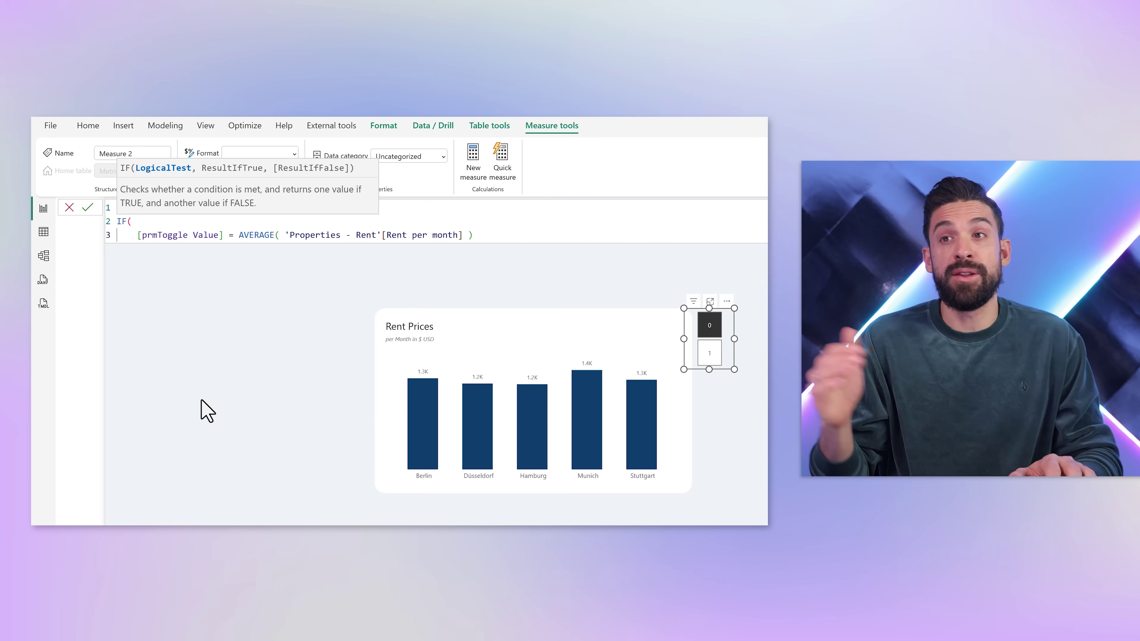
text(0)
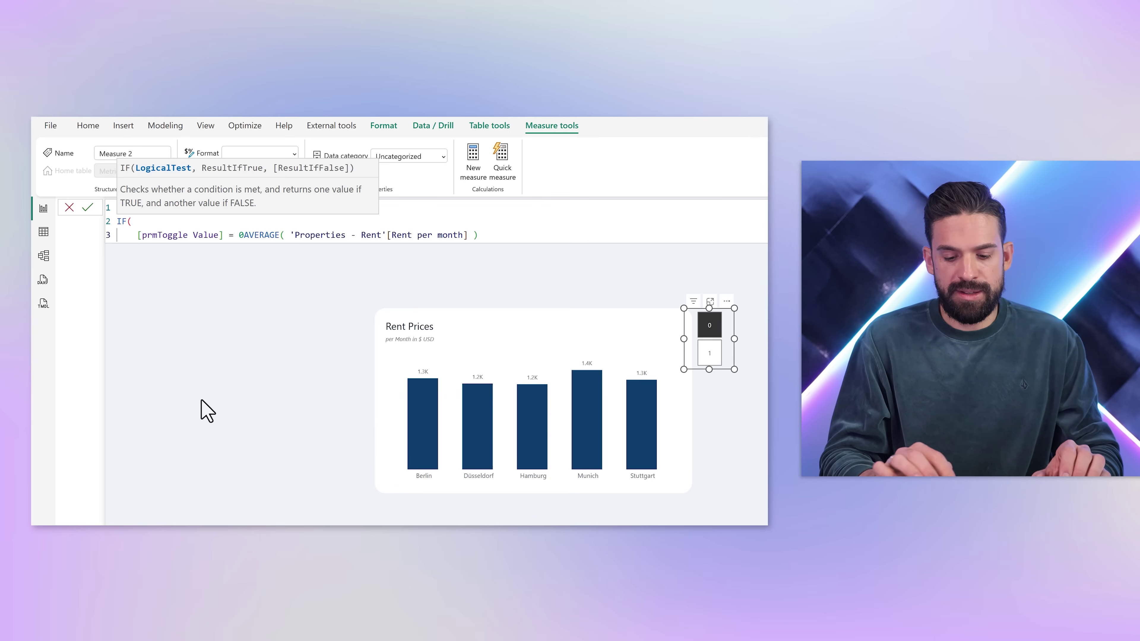
text(,)
- Indent the AVERAGE line, add the closing bracket and commit the formula
key(Return)
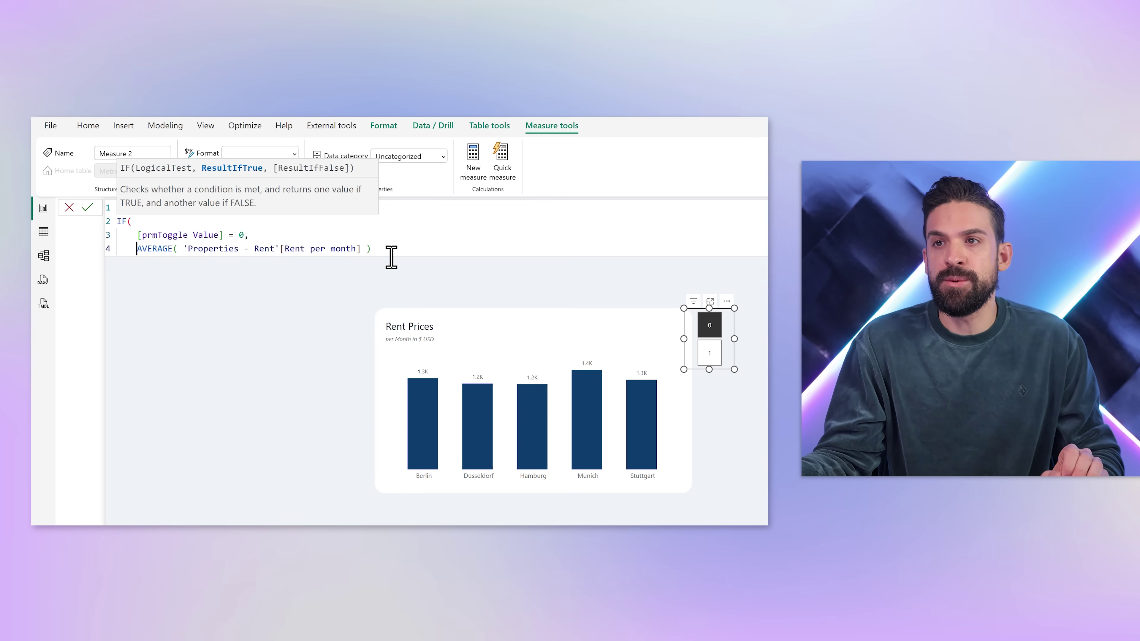
key(End)
key(shift+Return)
text())
key(Return)
- Dismiss the duplicate-name warning and rename the measure to Rent Price Avg On Sel
click(748, 434)
click(191, 212)
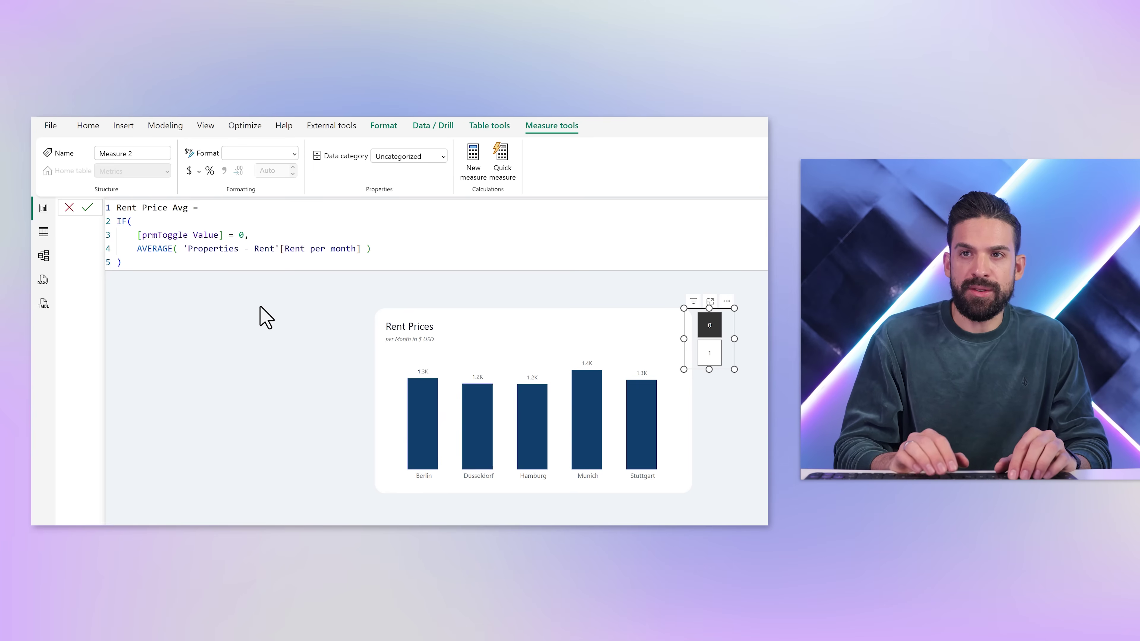
text(On Sel)
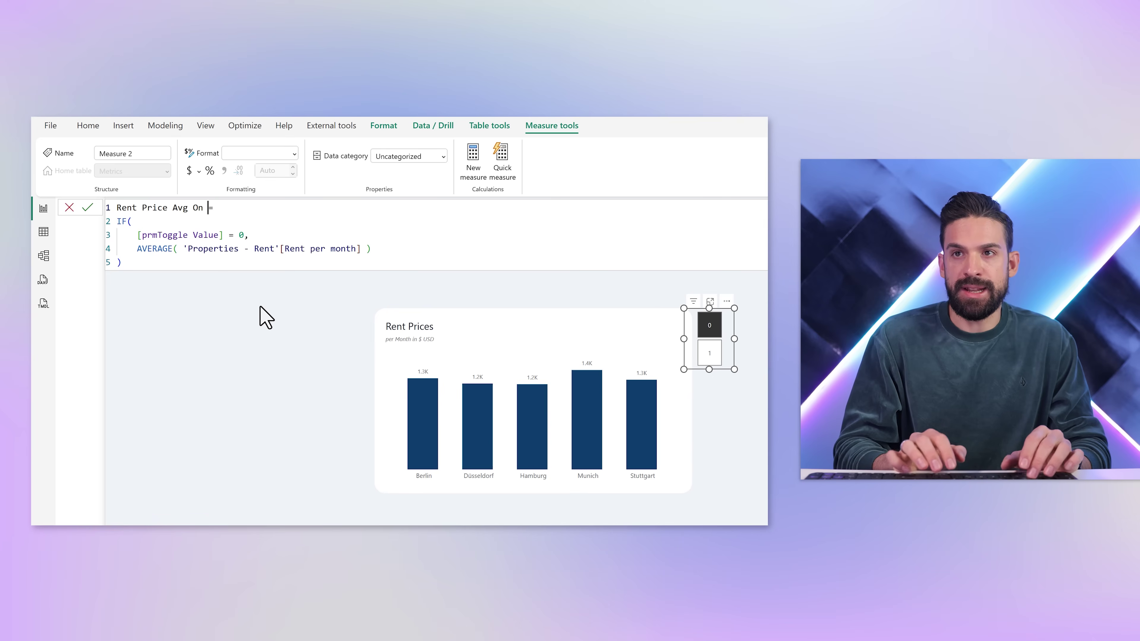
key(Return)
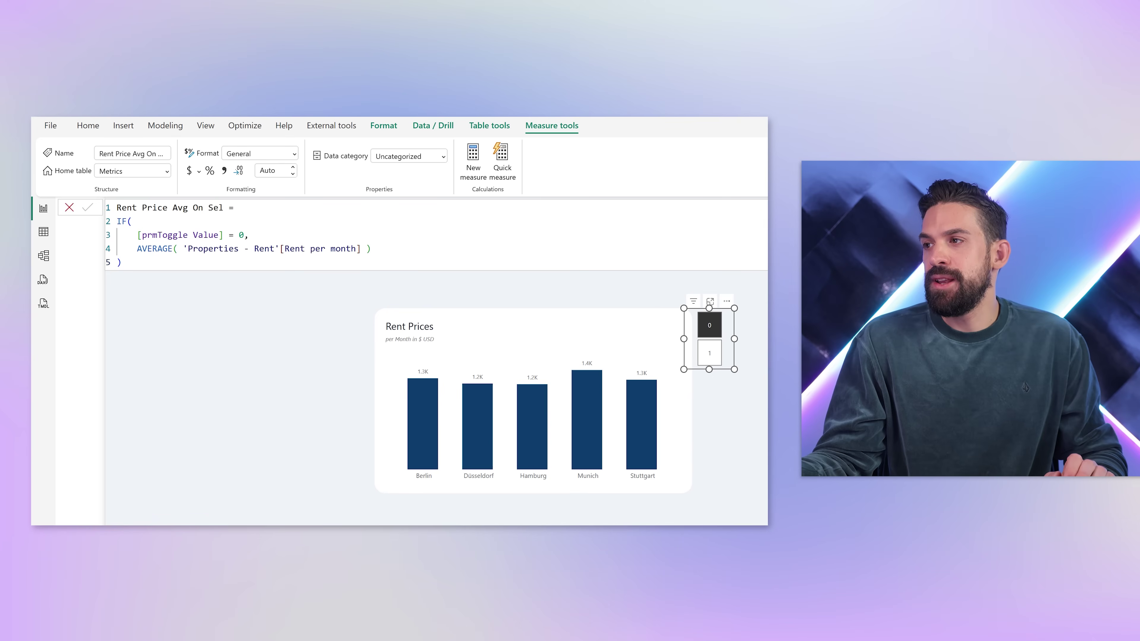
- Replace Rent Price Avg in the Rent Prices chart's Y-axis with Rent Price Avg On Sel
click(606, 335)
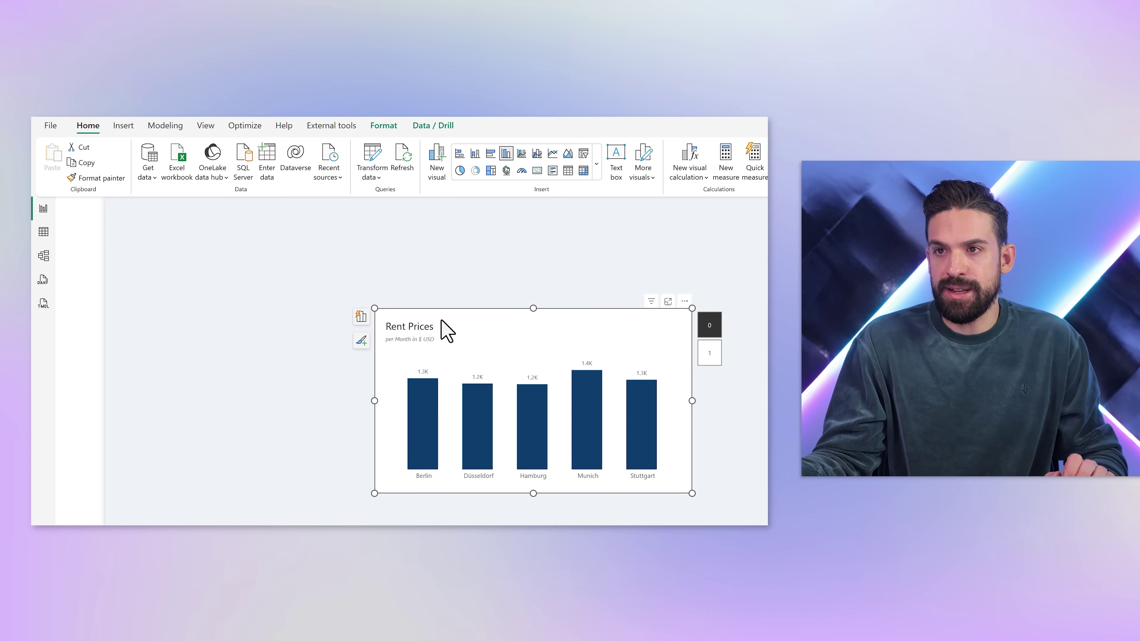
click(361, 316)
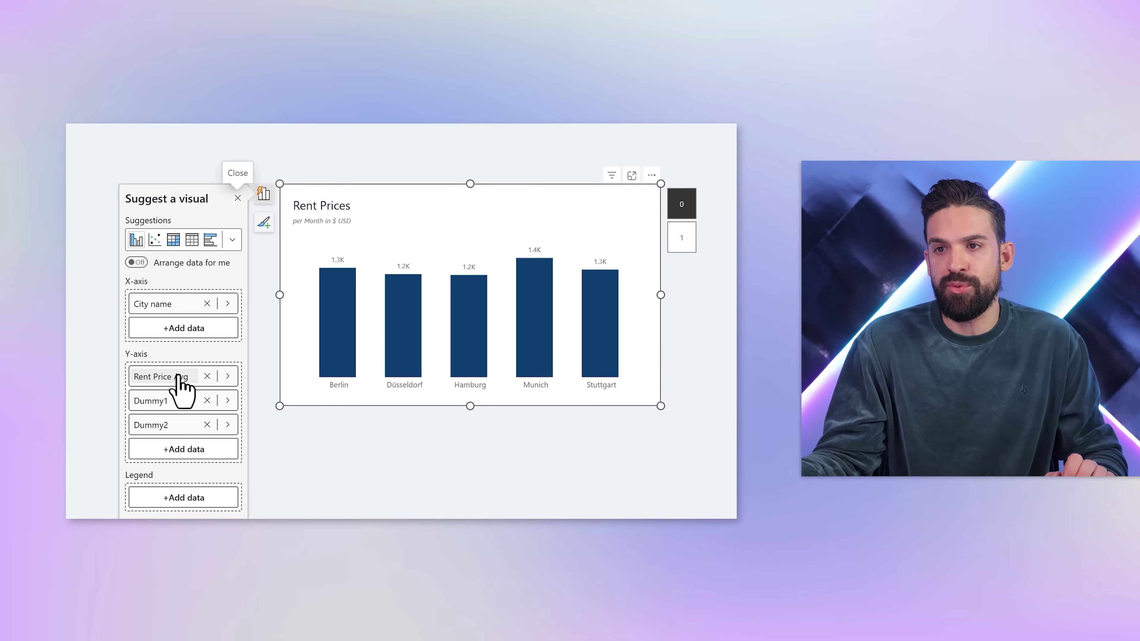
click(227, 376)
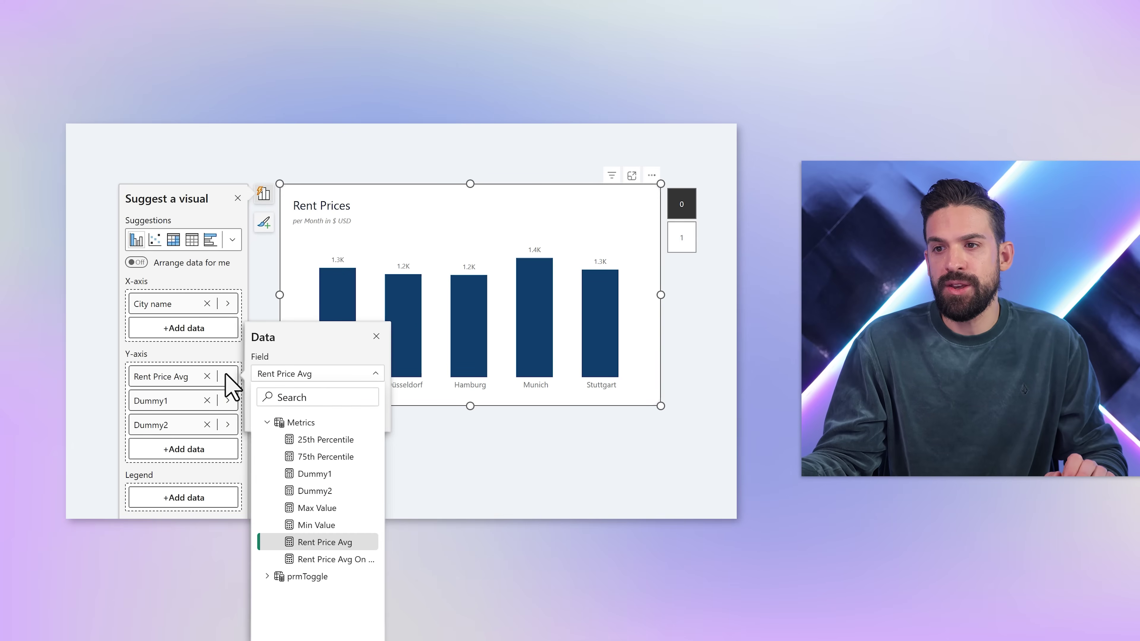
click(338, 560)
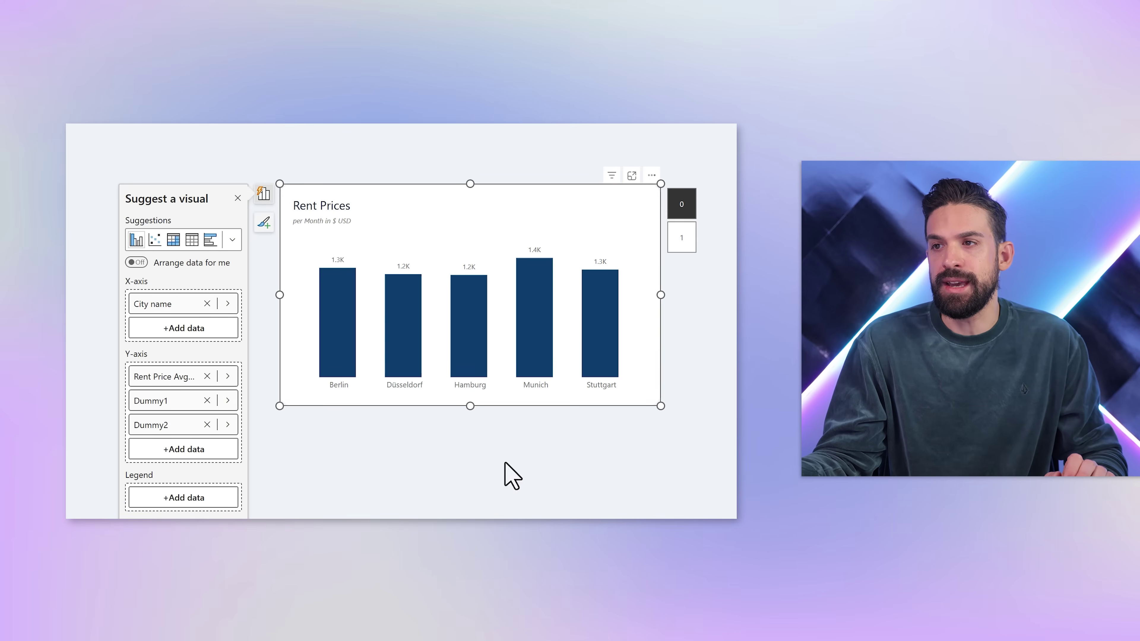
click(525, 499)
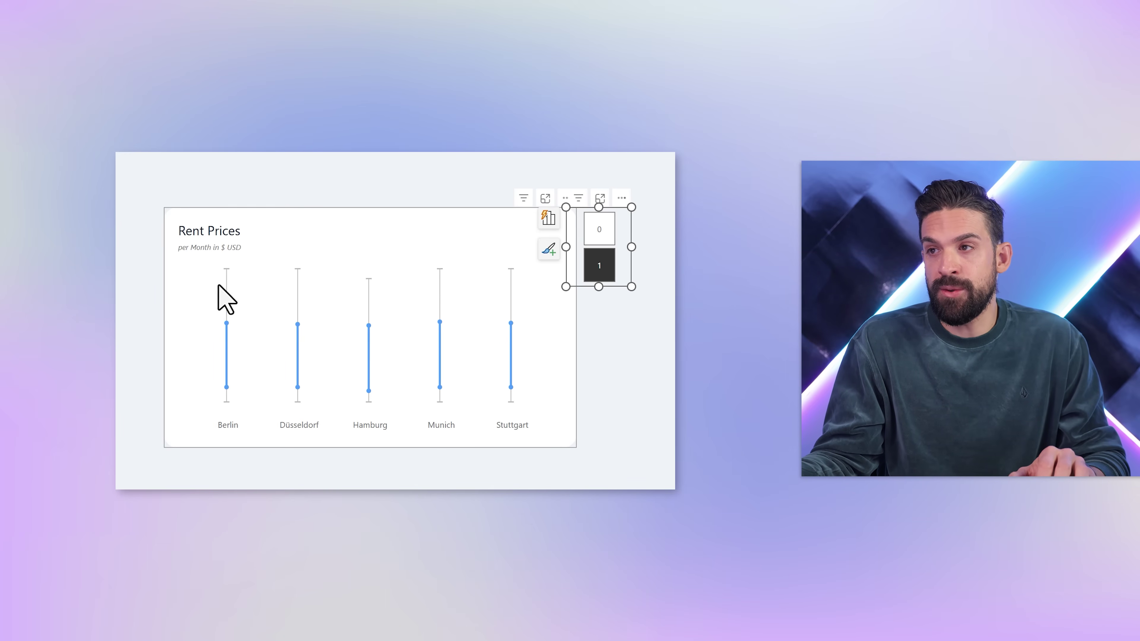
- Turn on the chart's Y-axis value labels and set the slicer to 0
click(227, 298)
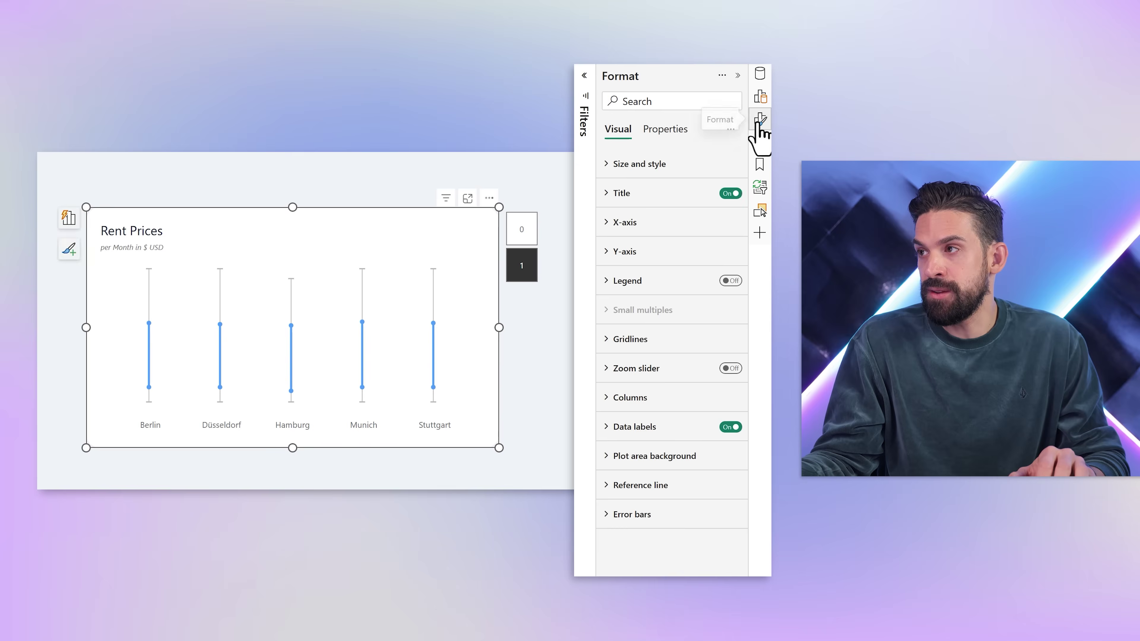
click(634, 251)
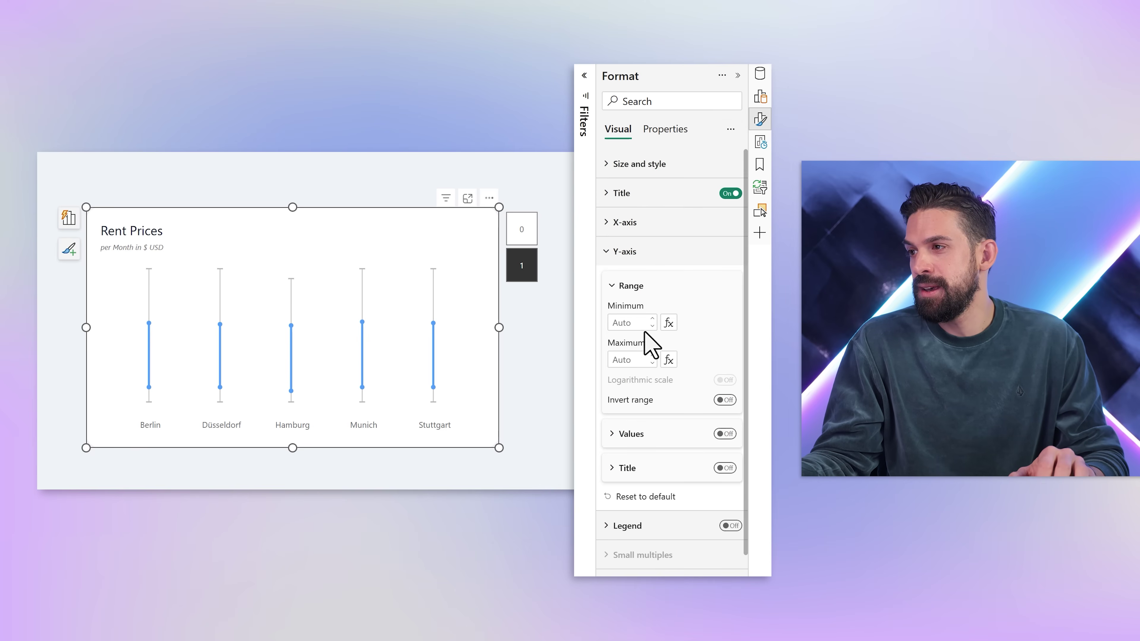
click(725, 434)
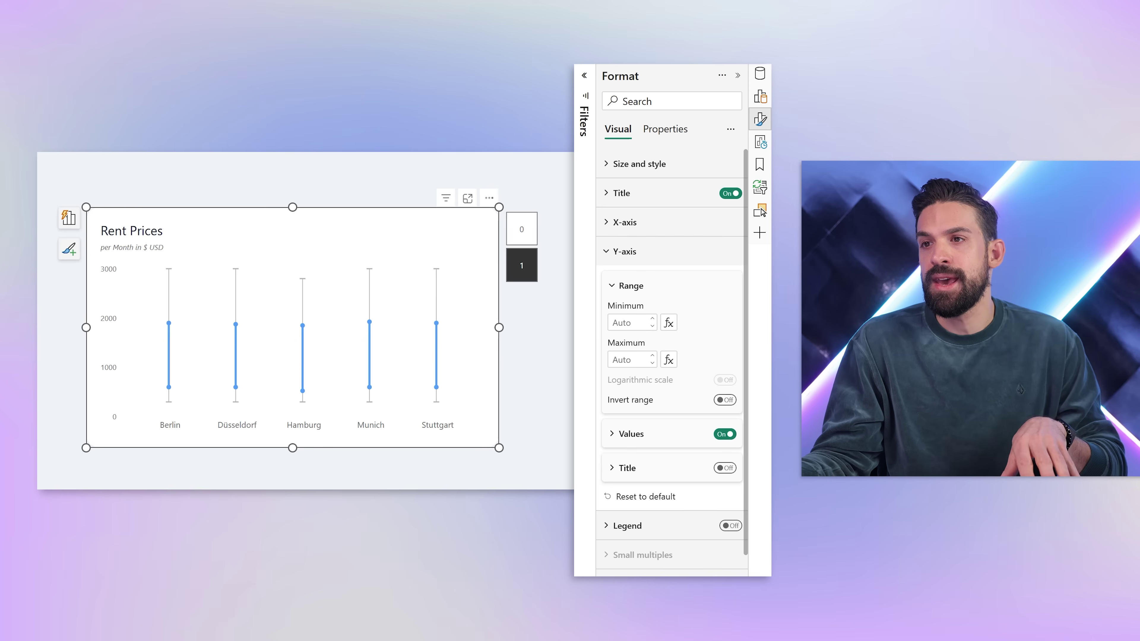
click(522, 231)
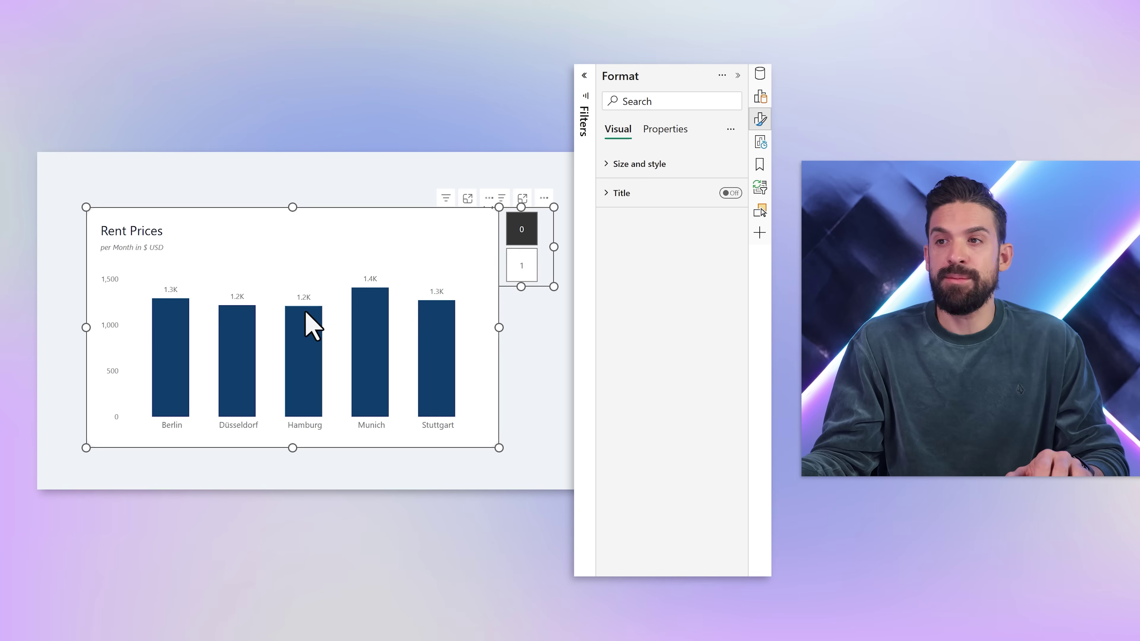
- Colour the Rent Prices chart's Y-axis value labels white
click(435, 242)
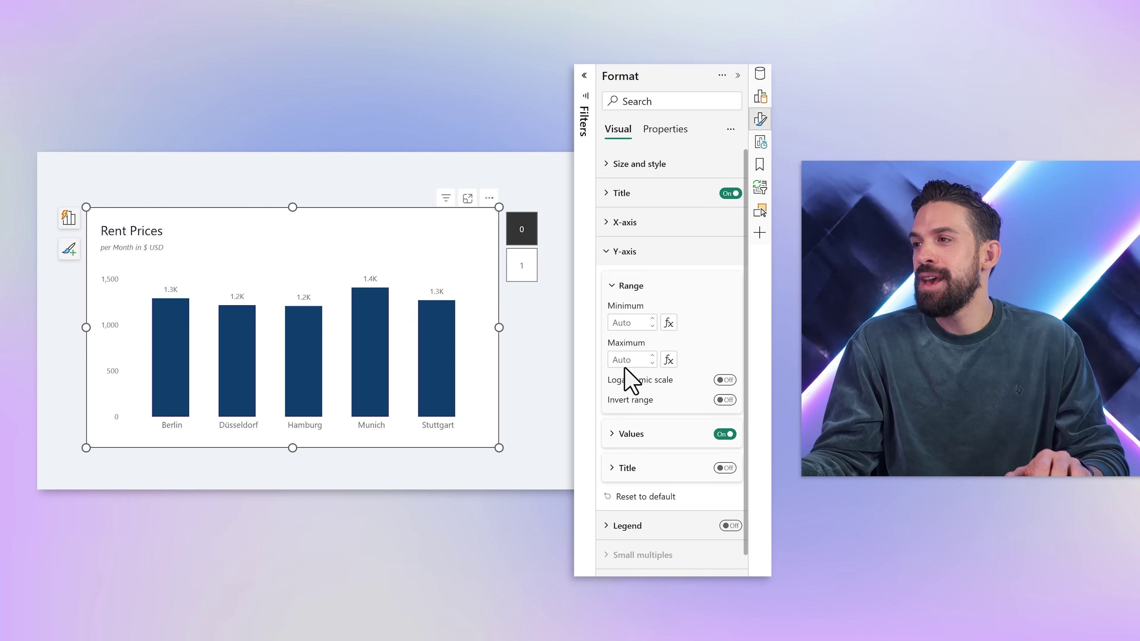
click(634, 446)
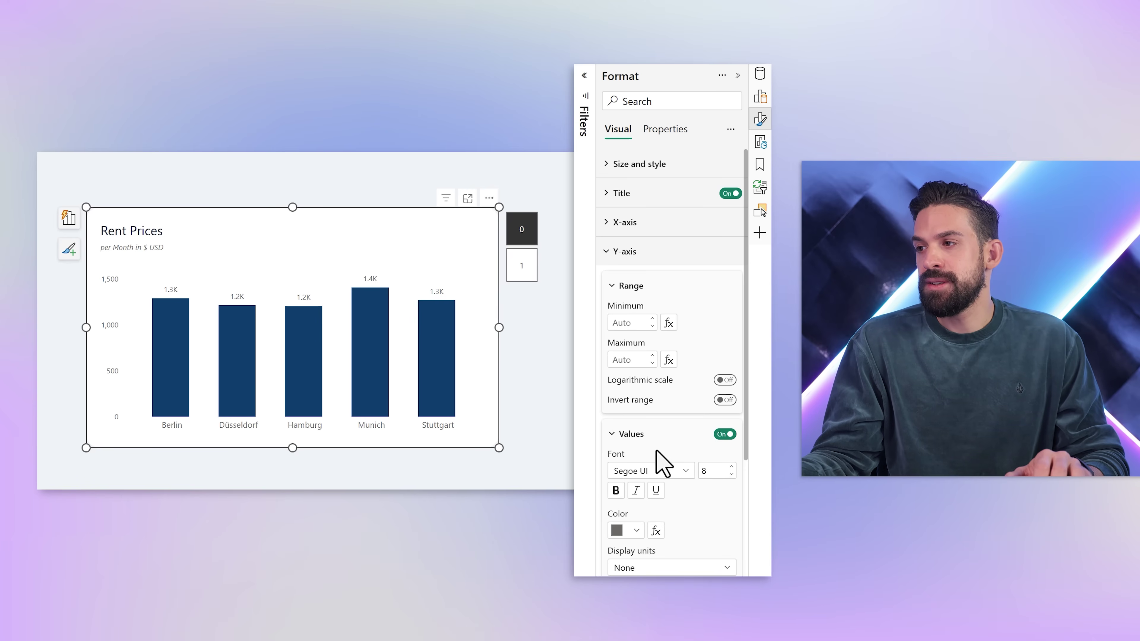
click(638, 531)
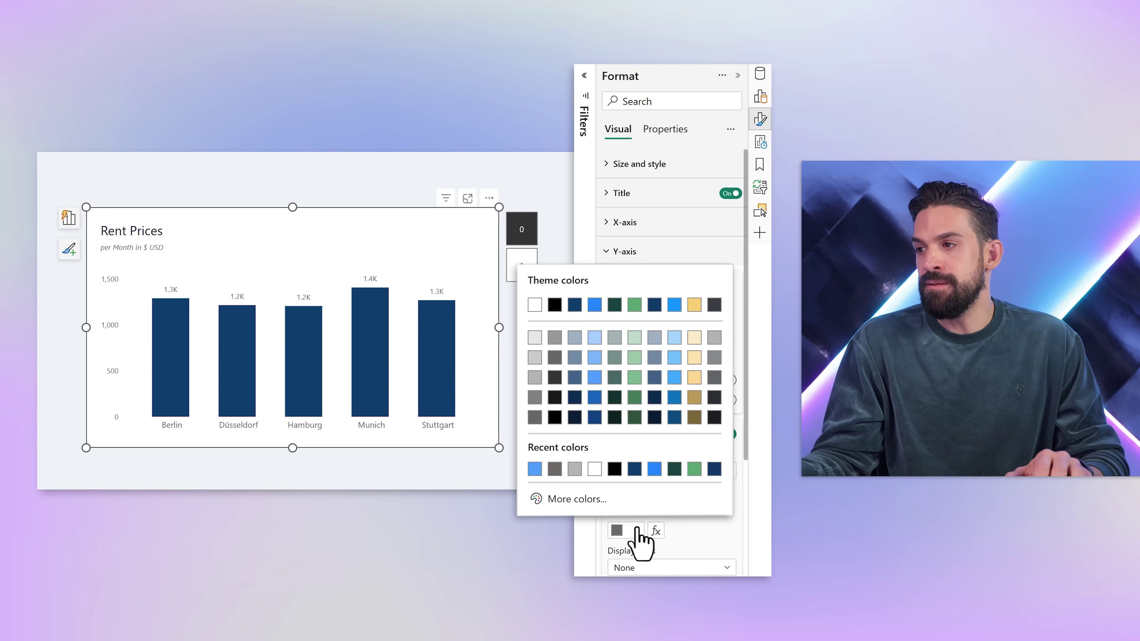
click(534, 305)
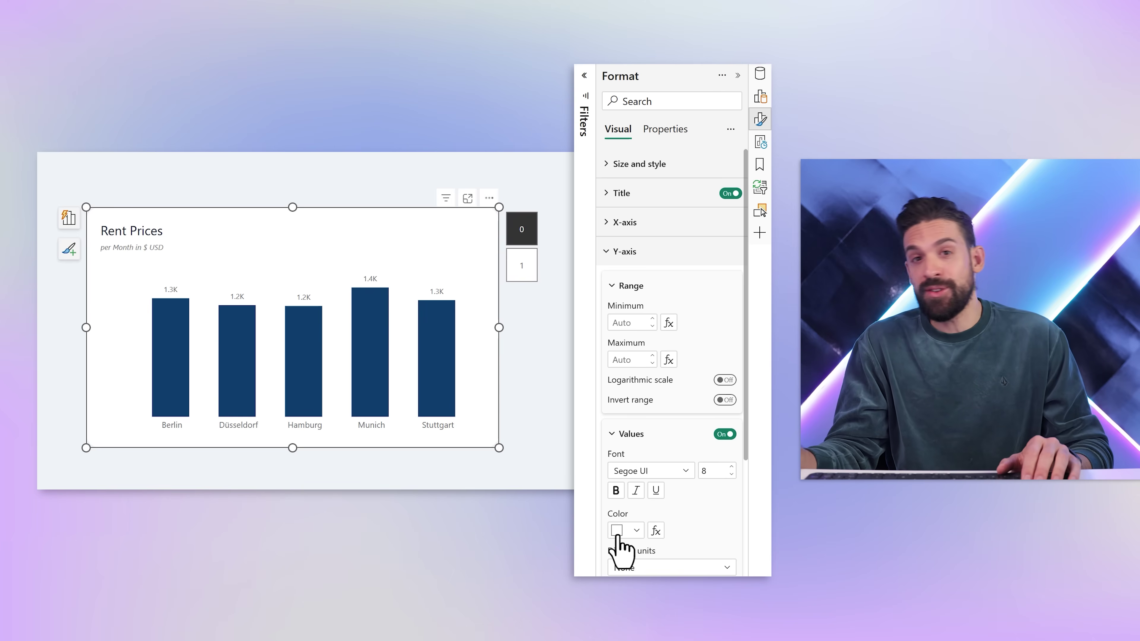
- Base the Y-axis label colour on prmToggle Value with a first rule: equals 0 gives white
click(656, 531)
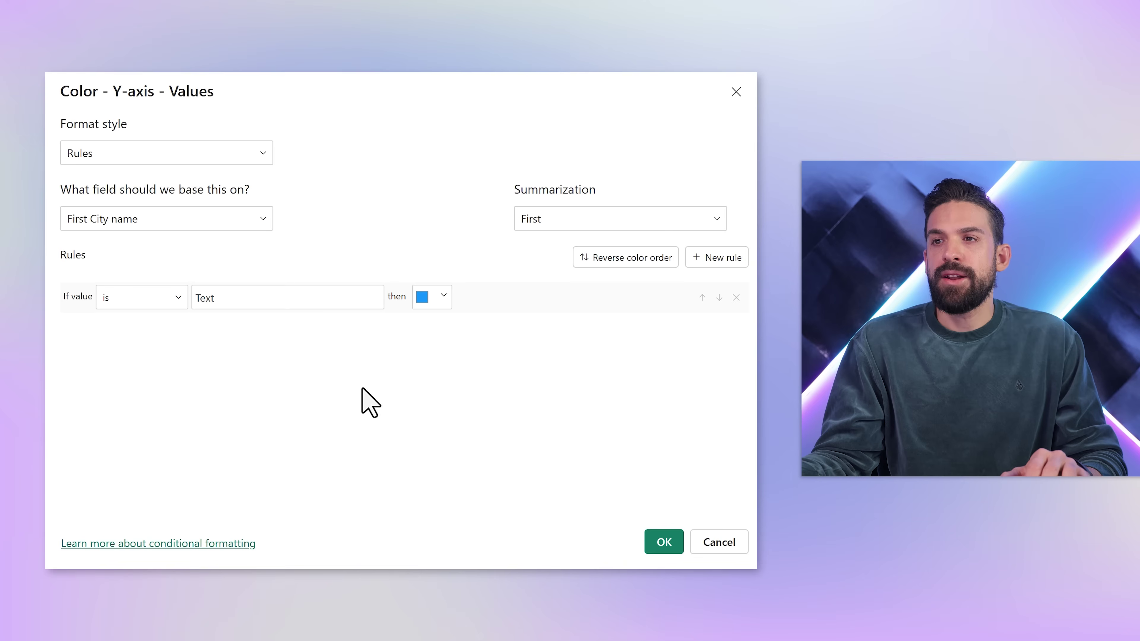
click(253, 219)
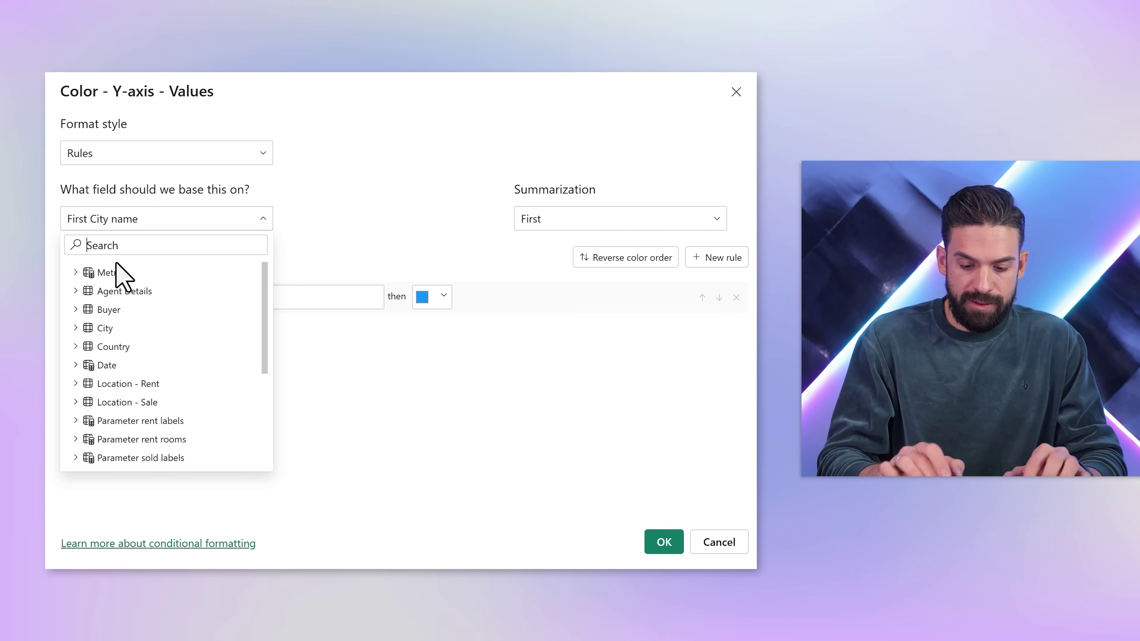
text(prmt)
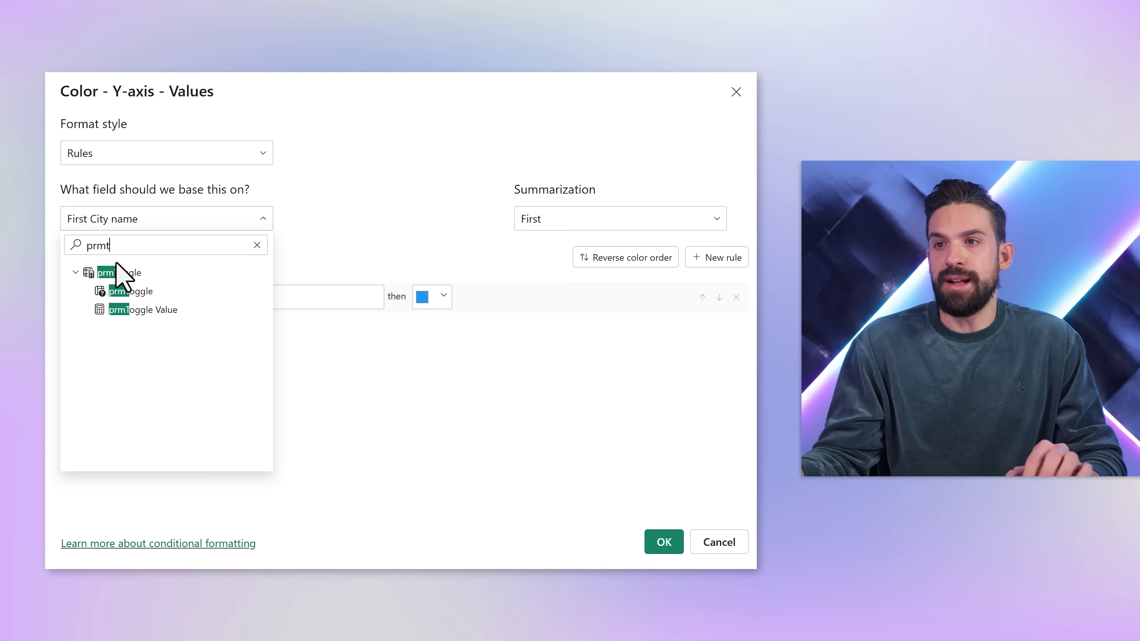
click(140, 308)
click(140, 307)
click(112, 379)
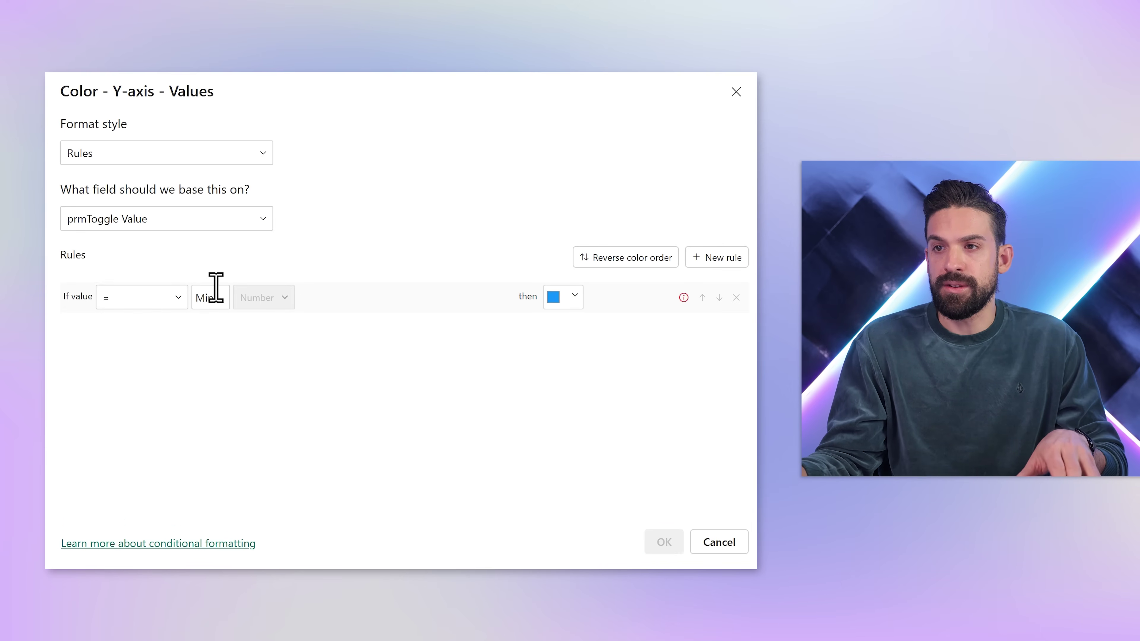
click(211, 299)
text(0)
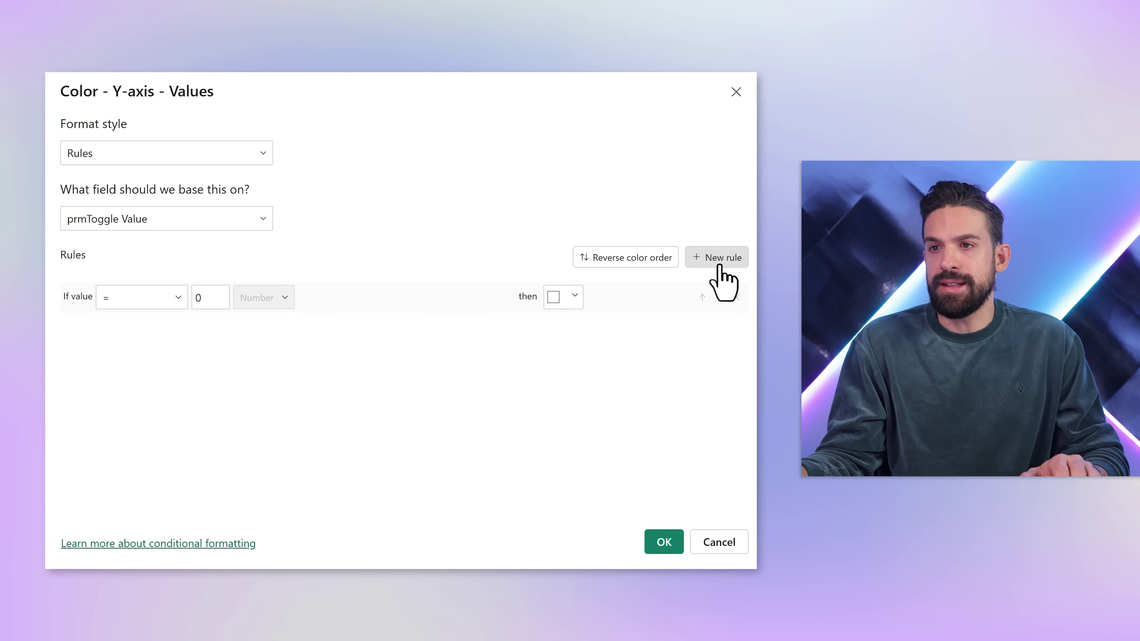
- Add a second rule, equals 1 gives dark grey, and apply the conditional colours
click(718, 258)
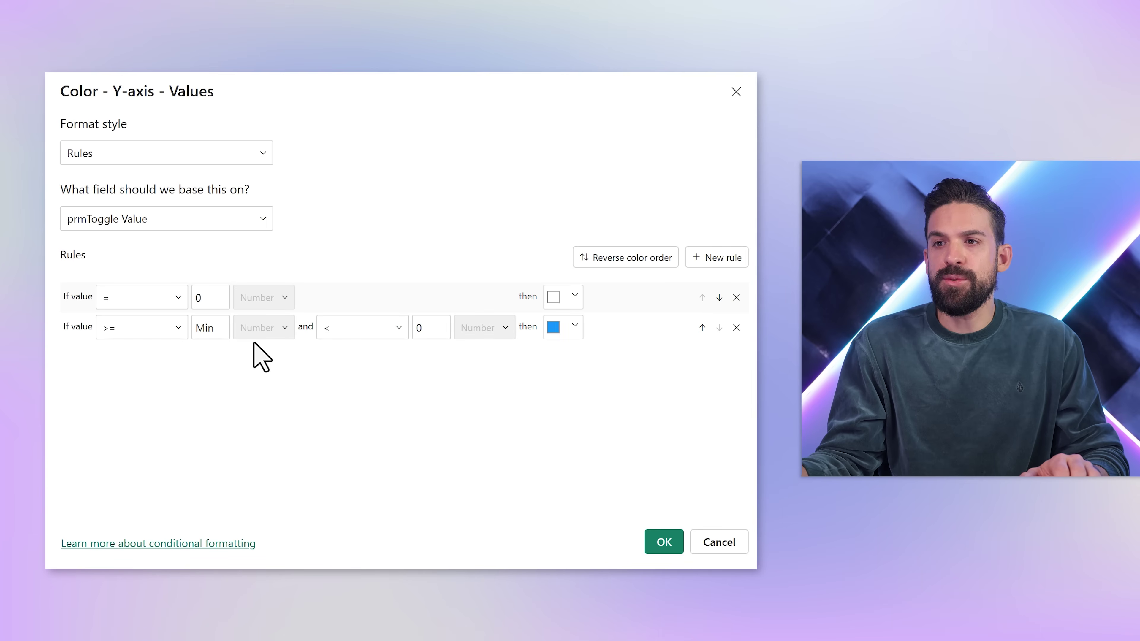
click(160, 332)
click(128, 404)
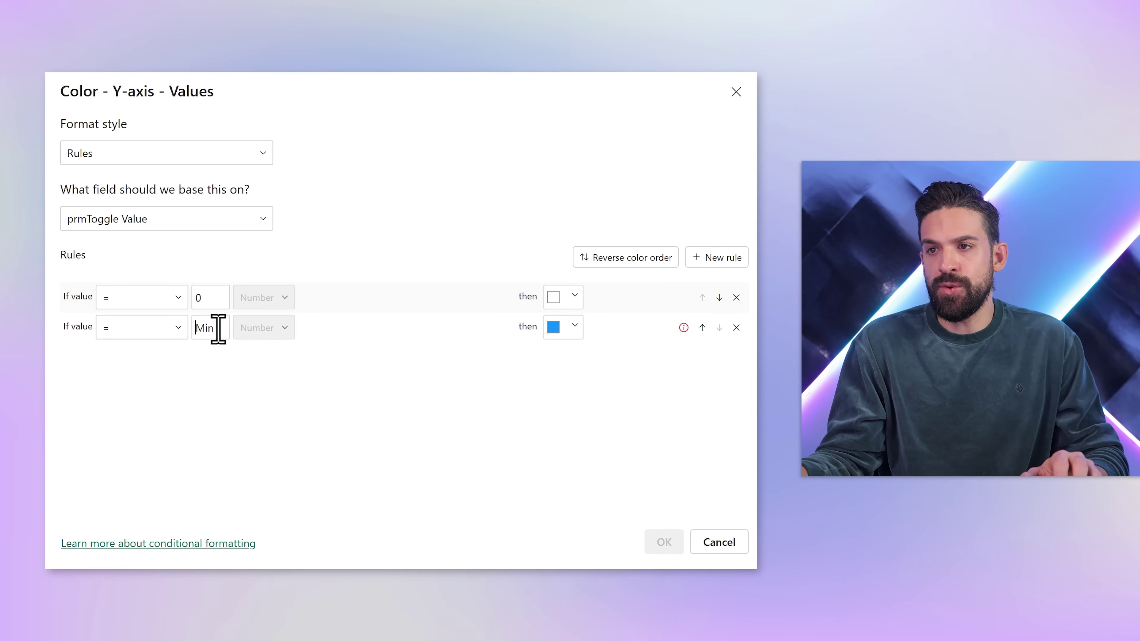
text(1)
click(564, 335)
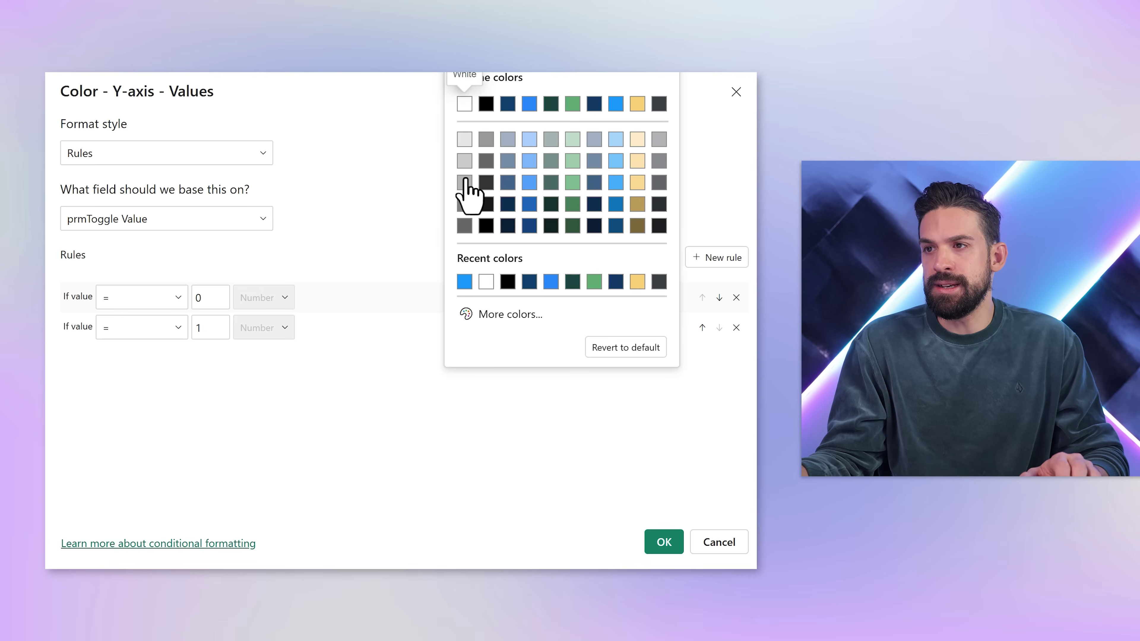
click(465, 226)
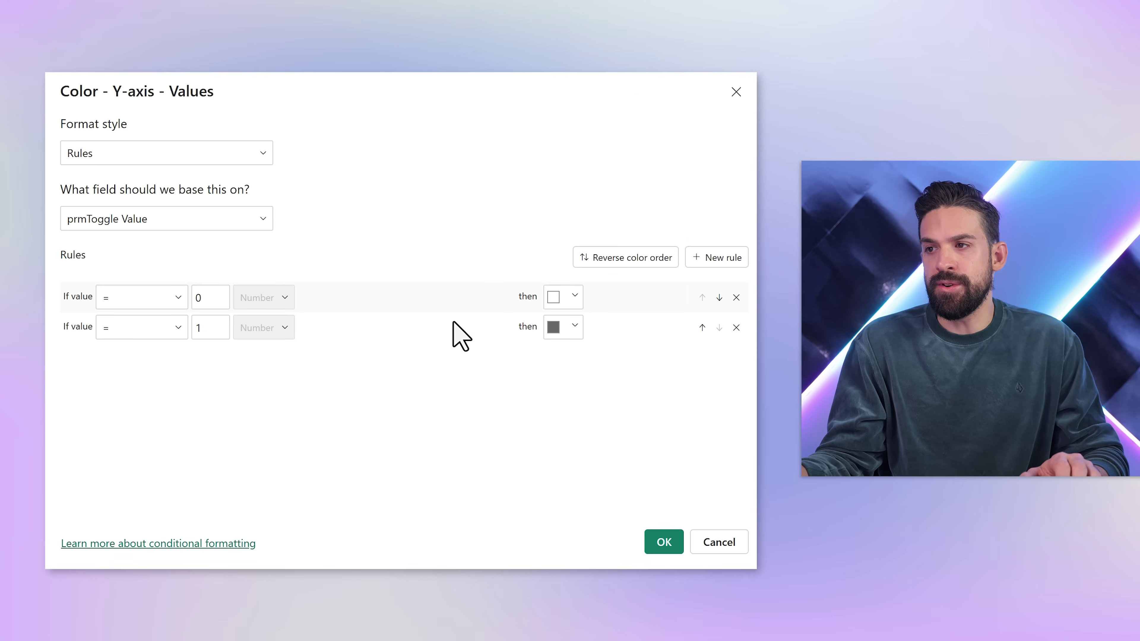
click(658, 549)
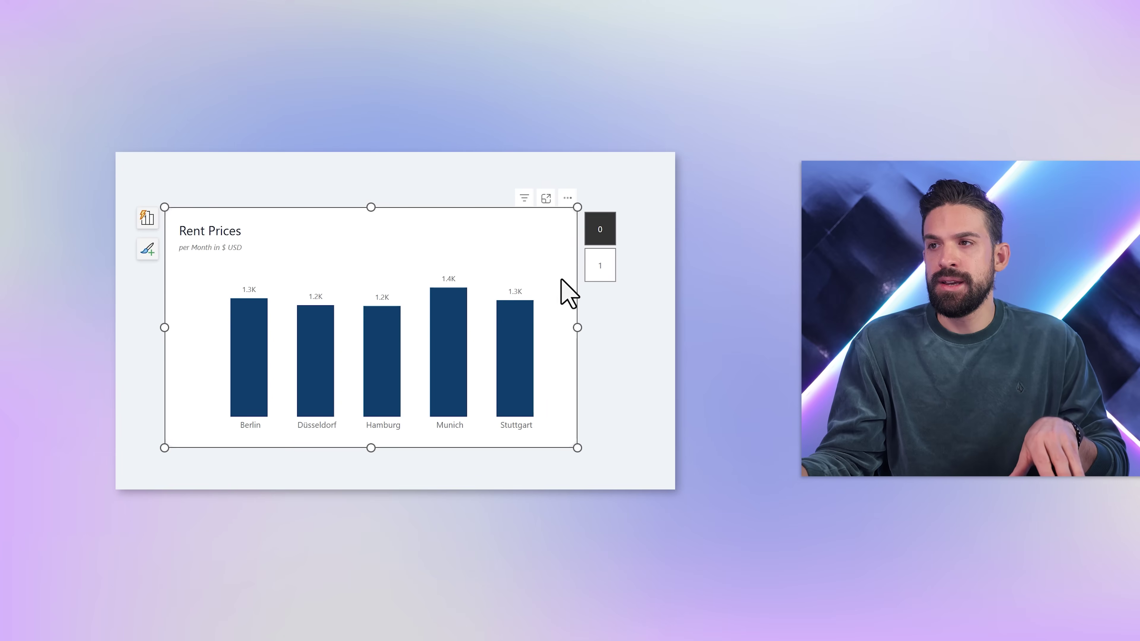
- Select 1 on the toggle slicer to show min–max ranges with grey Y-axis values
click(600, 271)
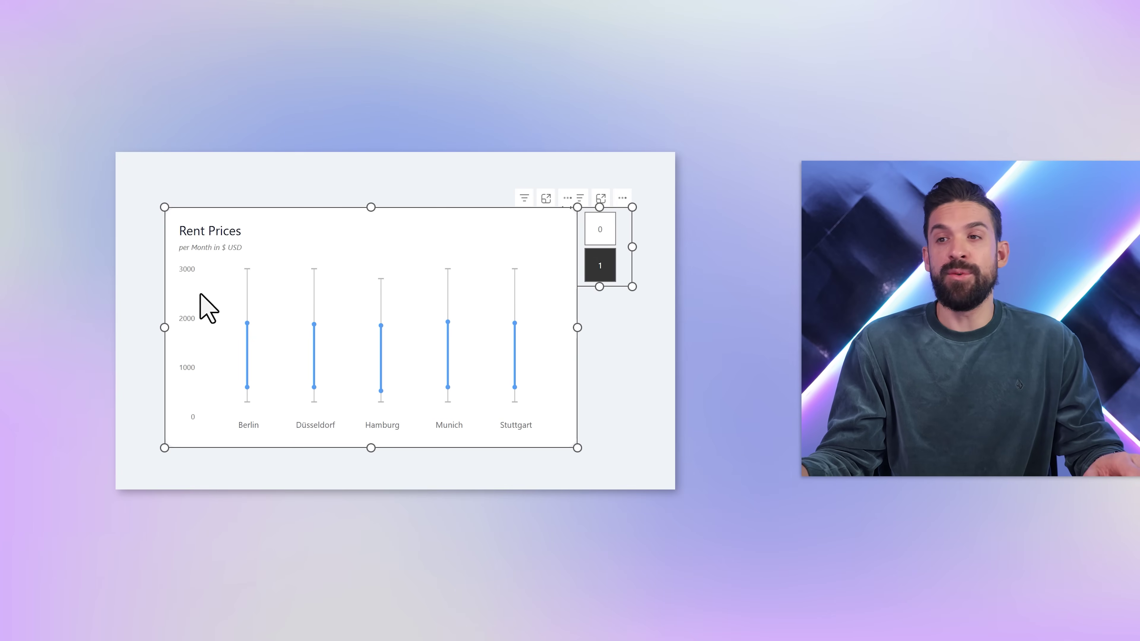